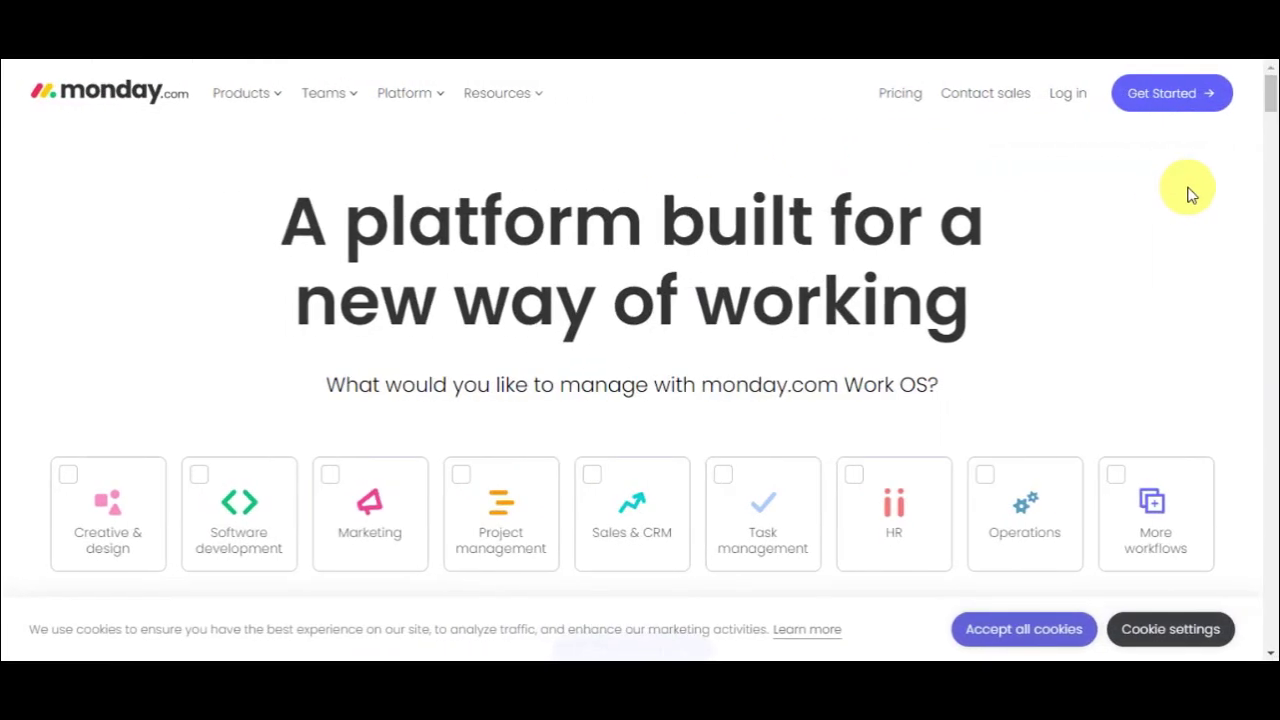
# - Scroll down the monday.com landing page and dismiss the video download popup
pyautogui.scroll(-5, 1203, 193)
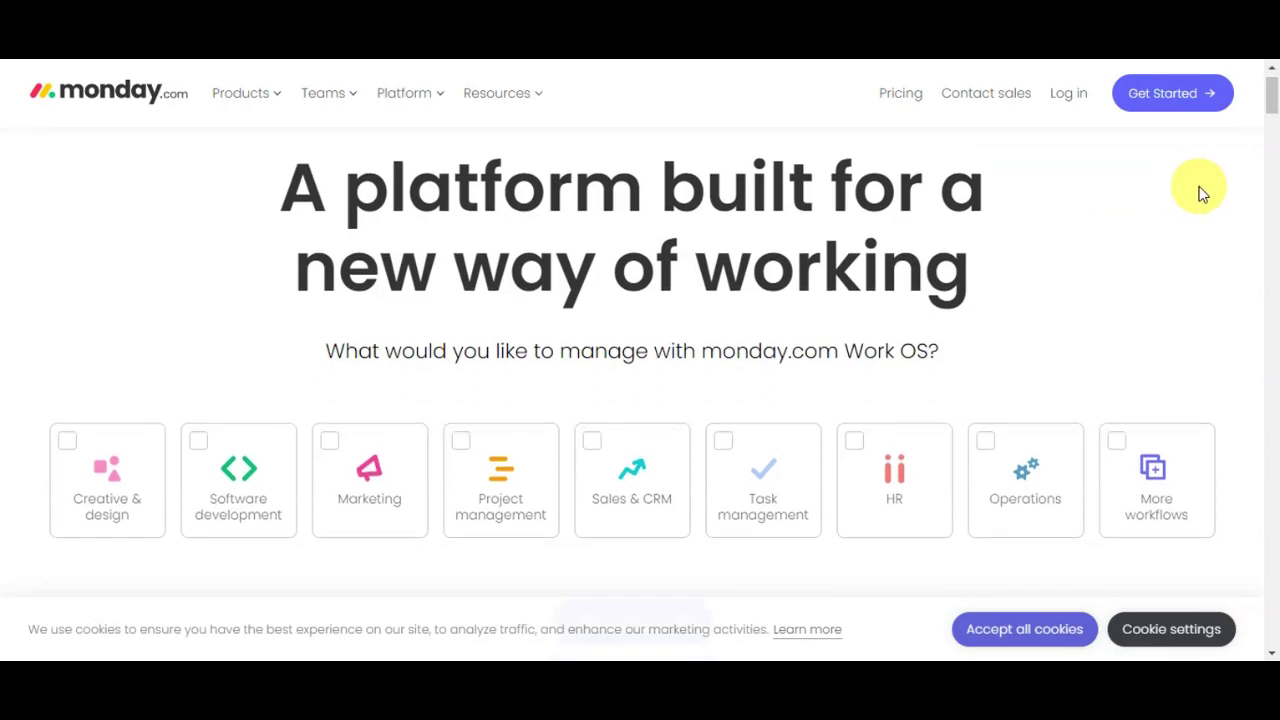
pyautogui.scroll(-2, 1203, 197)
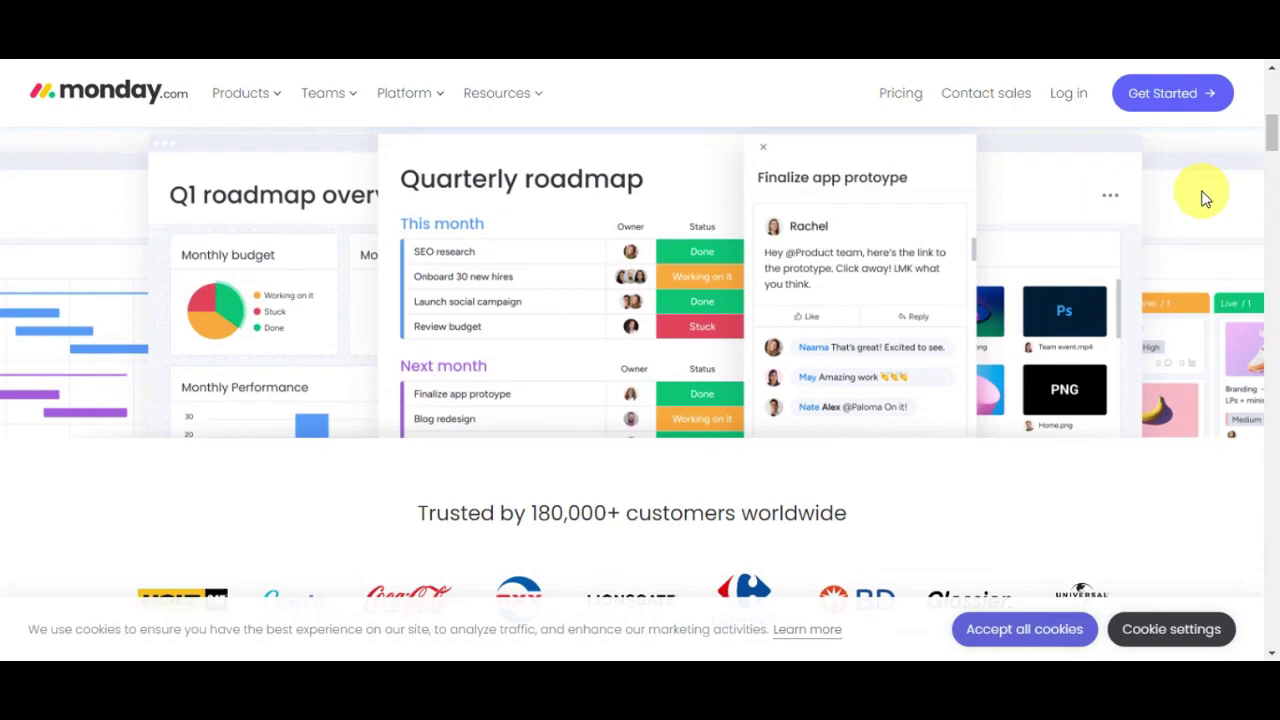
pyautogui.scroll(-4, 1203, 197)
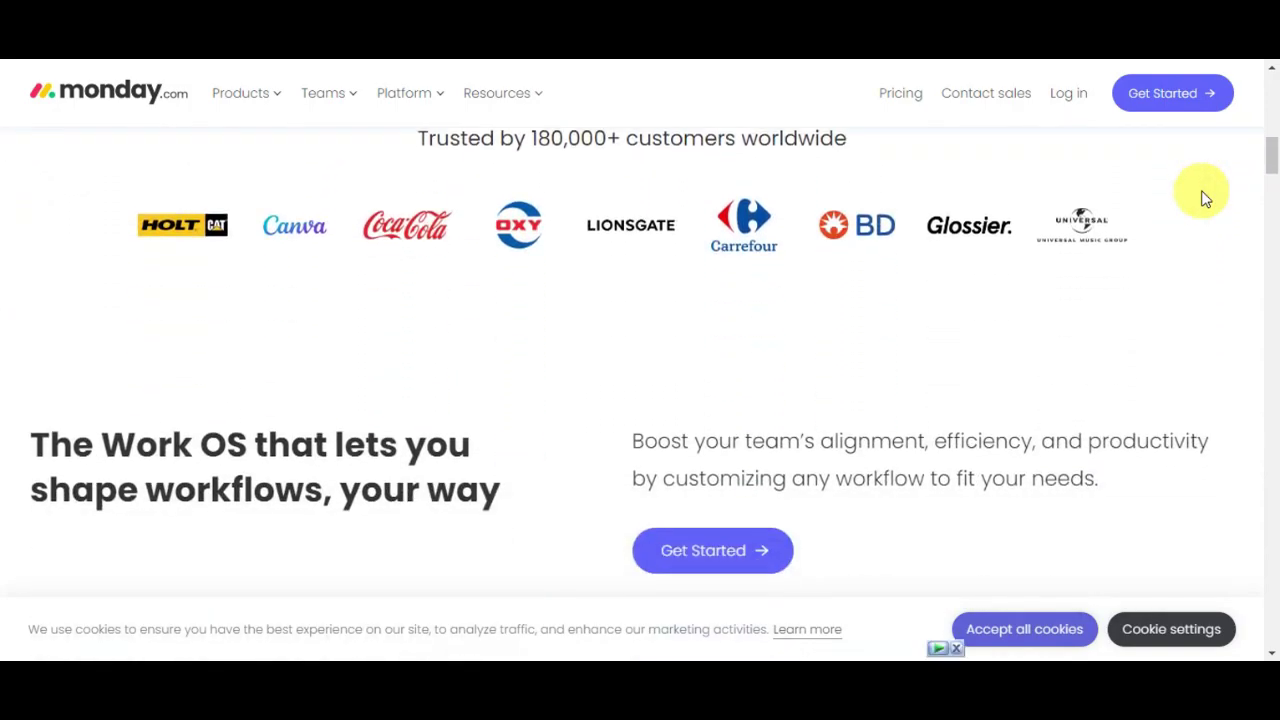
pyautogui.scroll(-3, 1203, 197)
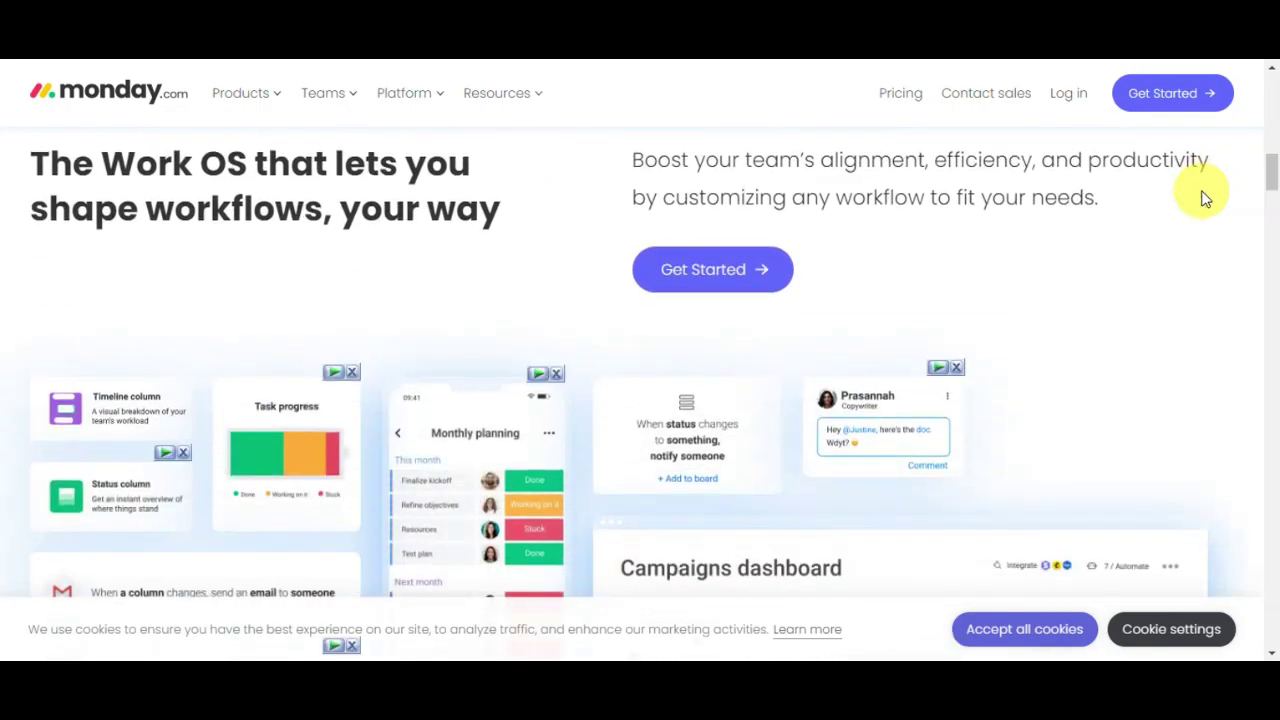
pyautogui.scroll(-3, 1203, 197)
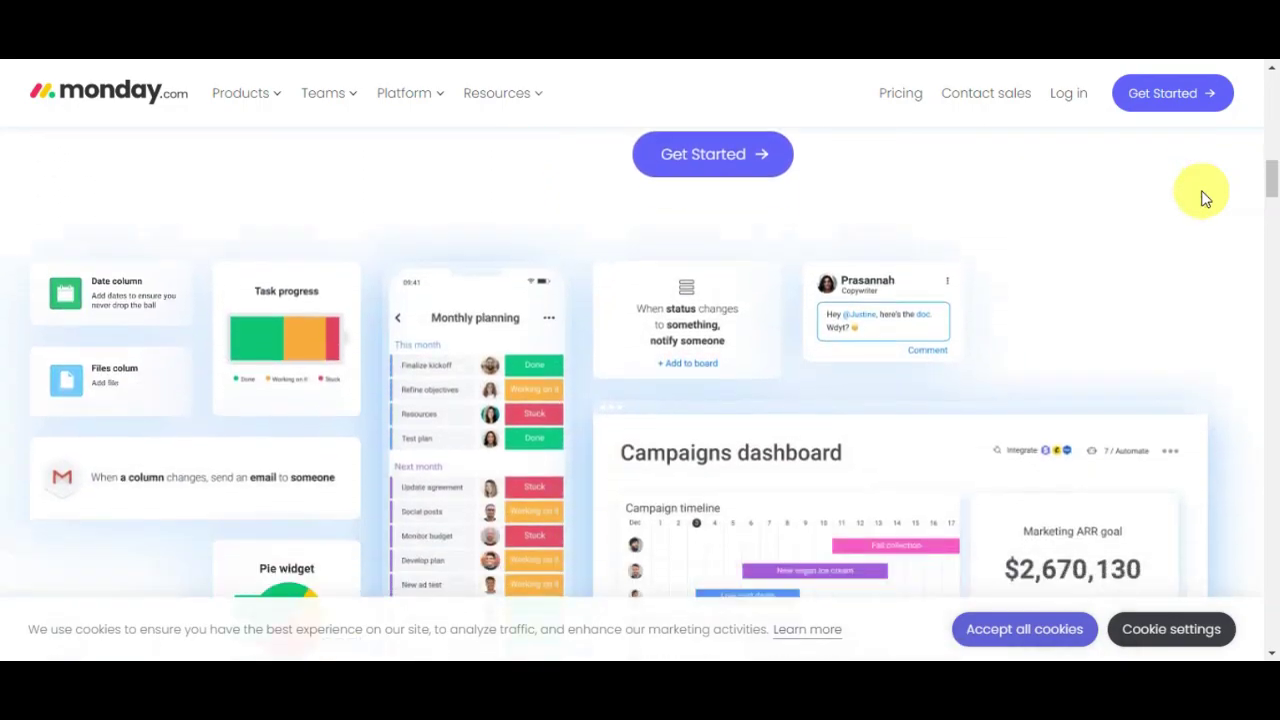
pyautogui.scroll(-3, 1203, 197)
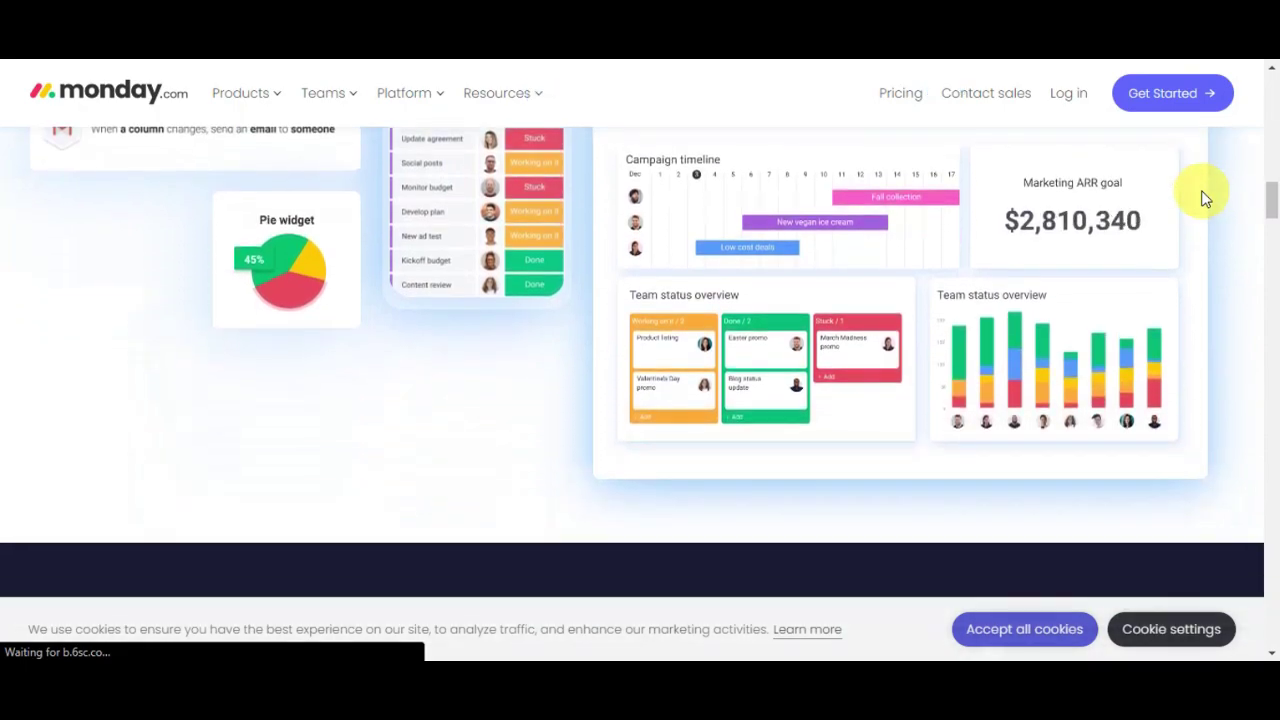
pyautogui.scroll(-4, 1203, 197)
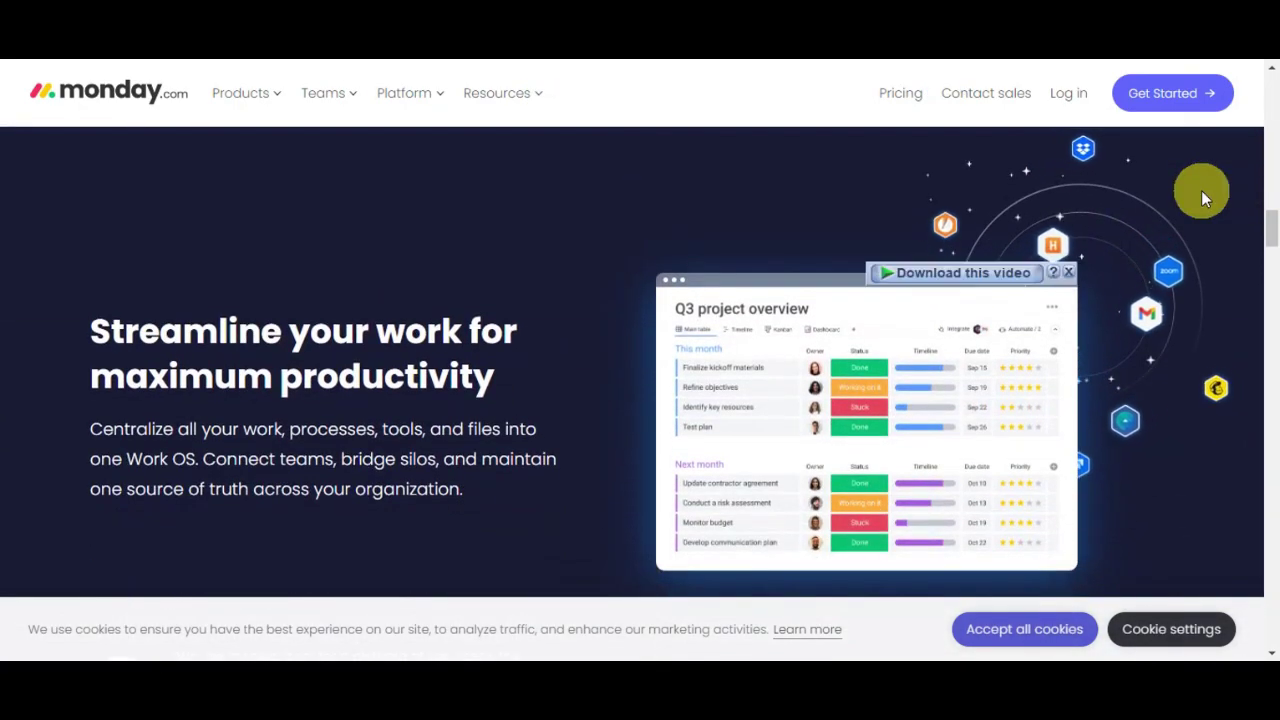
pyautogui.click(1072, 270)
# - Choose Get Started, then log in with the existing account to reach the Home page
pyautogui.scroll(-6, 1206, 241)
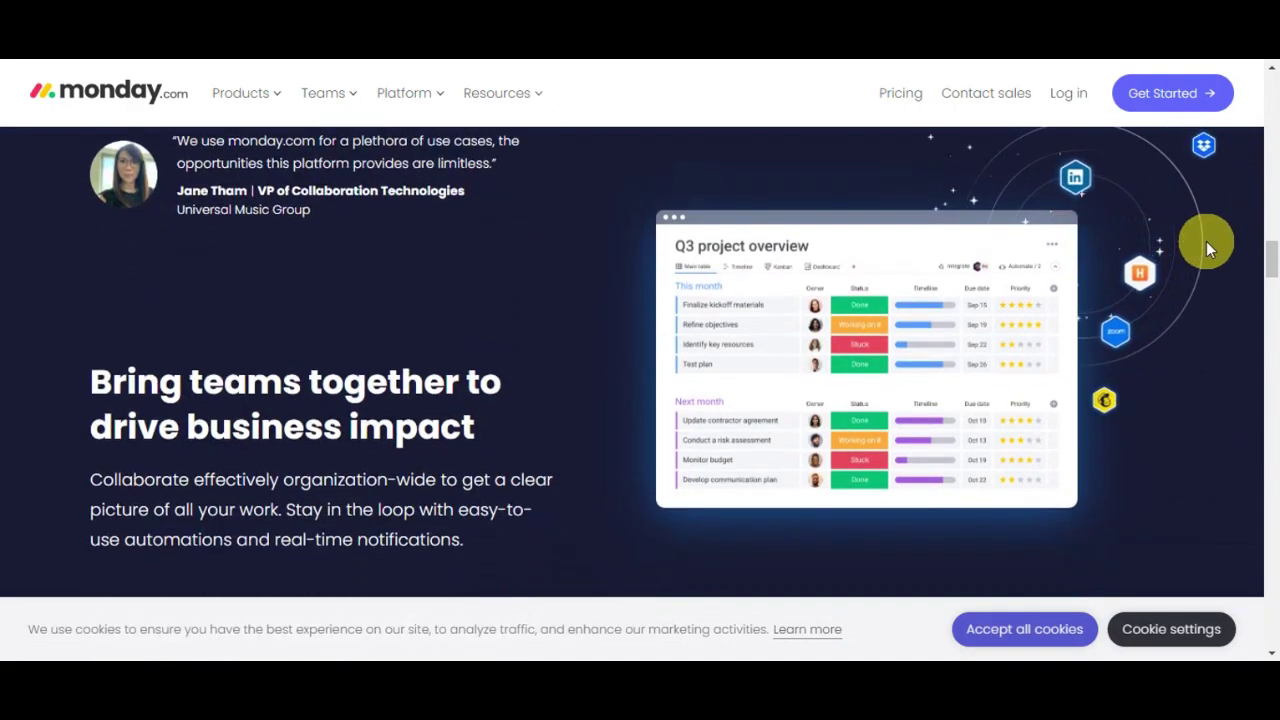
pyautogui.scroll(-8, 1206, 241)
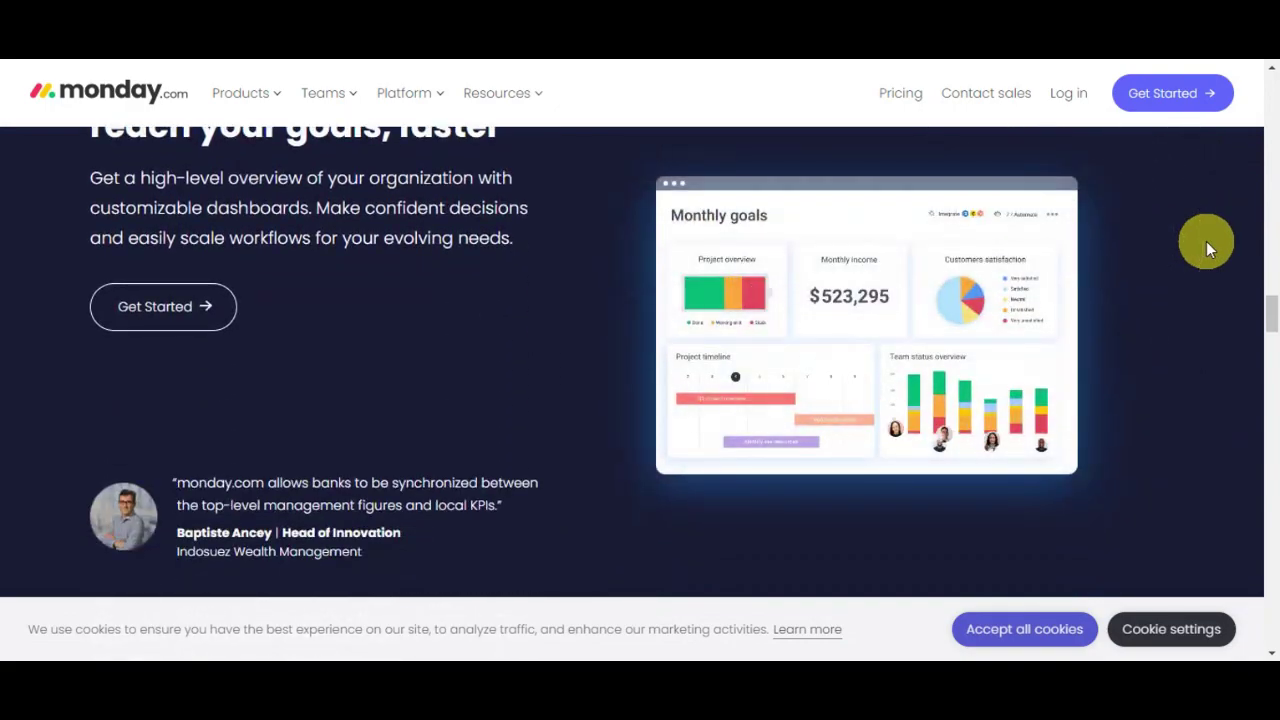
pyautogui.scroll(-4, 1203, 250)
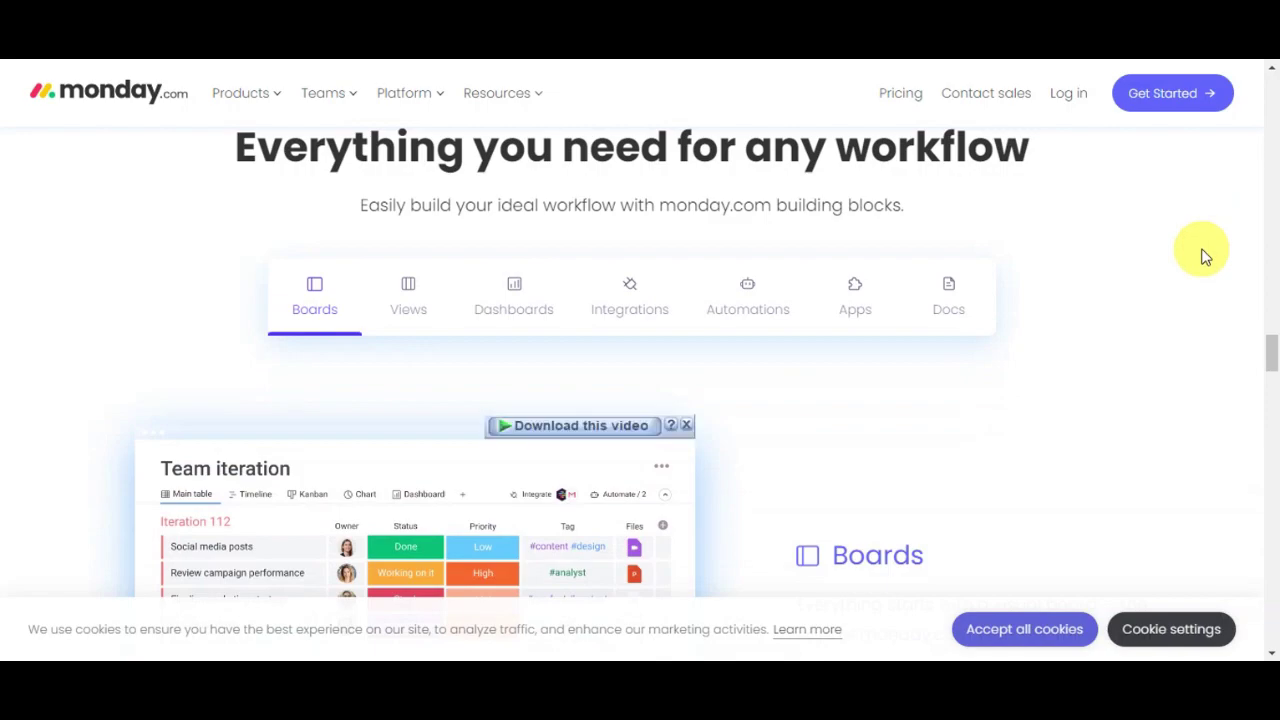
pyautogui.scroll(-3, 1205, 255)
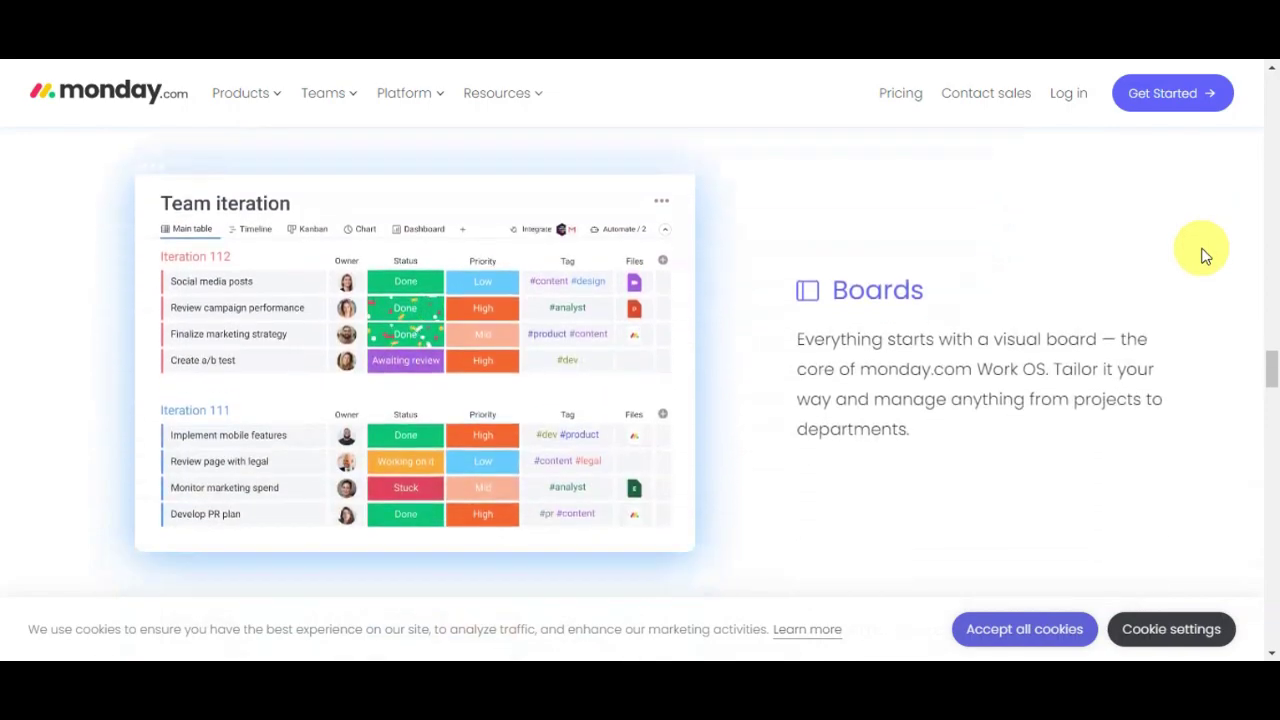
pyautogui.scroll(-5, 1205, 255)
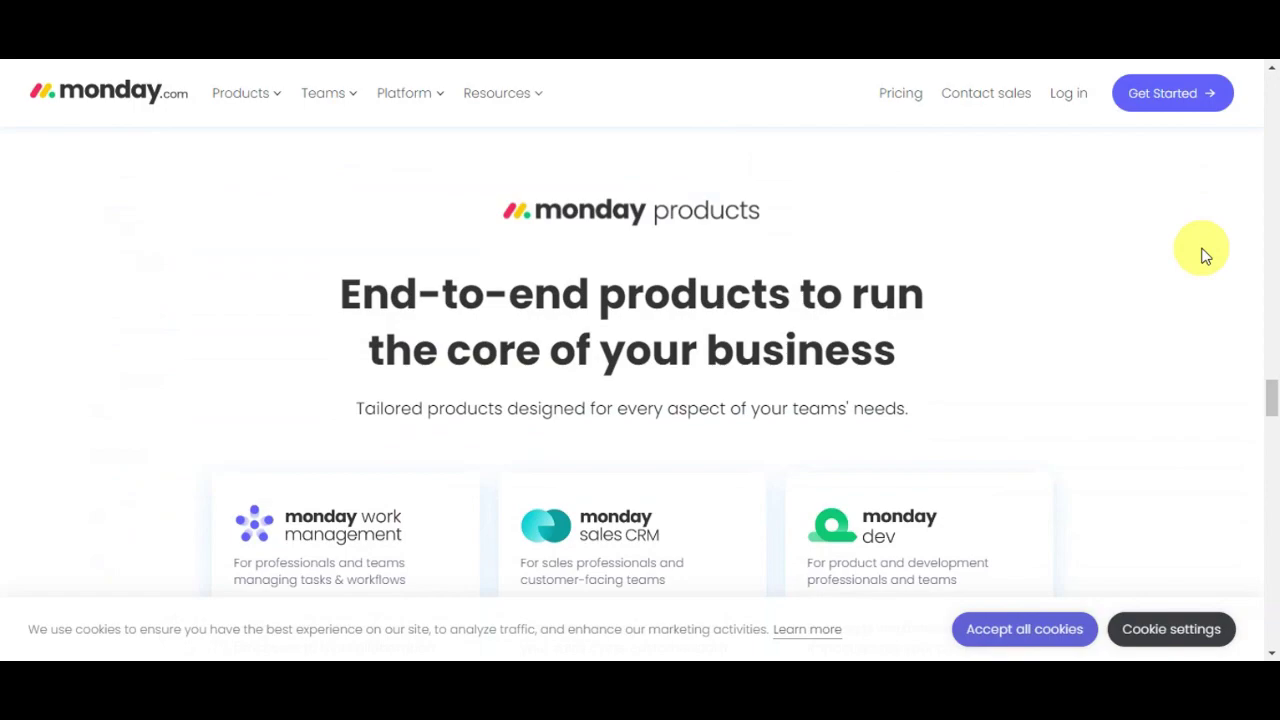
pyautogui.scroll(-5, 1205, 255)
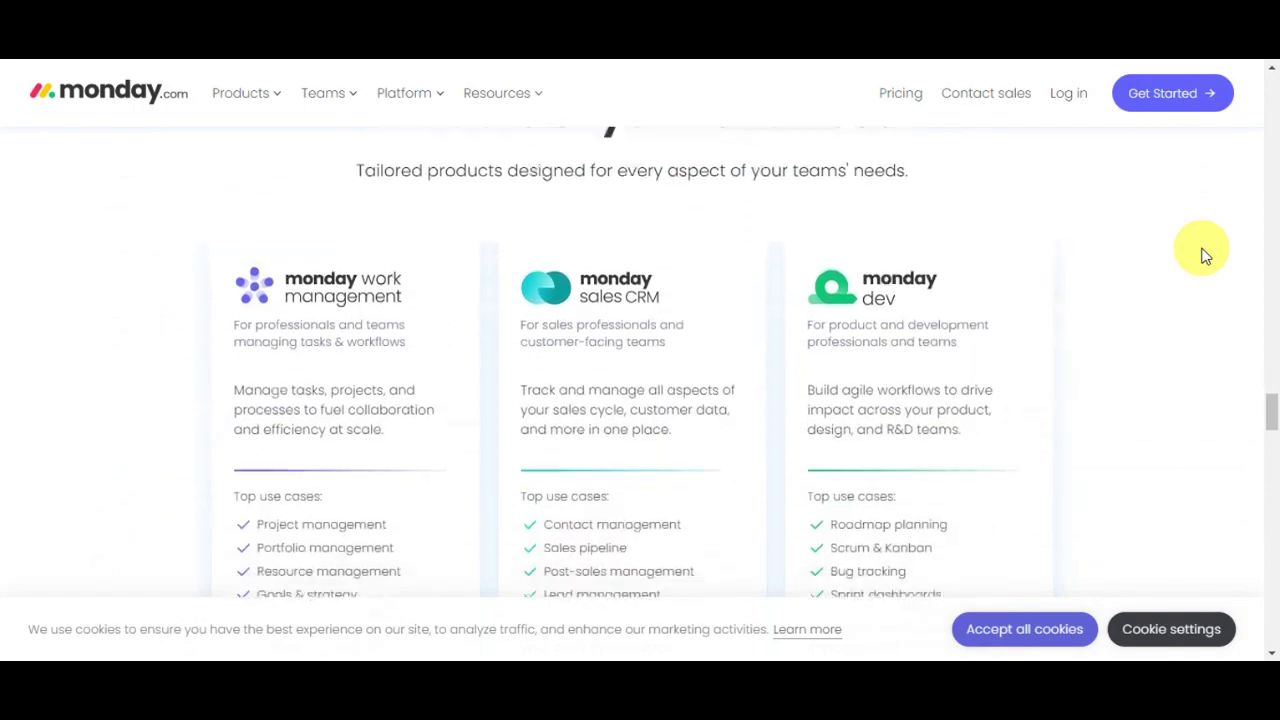
pyautogui.scroll(-6, 1205, 255)
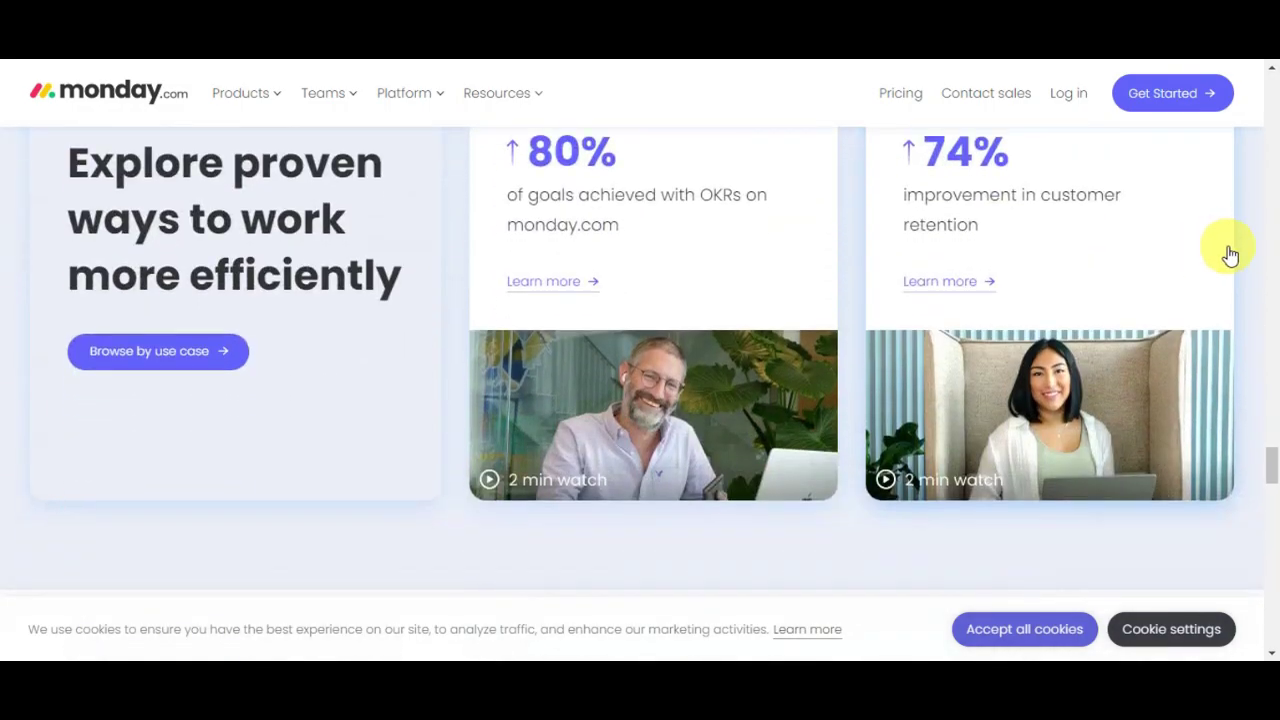
pyautogui.scroll(-3, 1229, 252)
pyautogui.scroll(-2, 1229, 252)
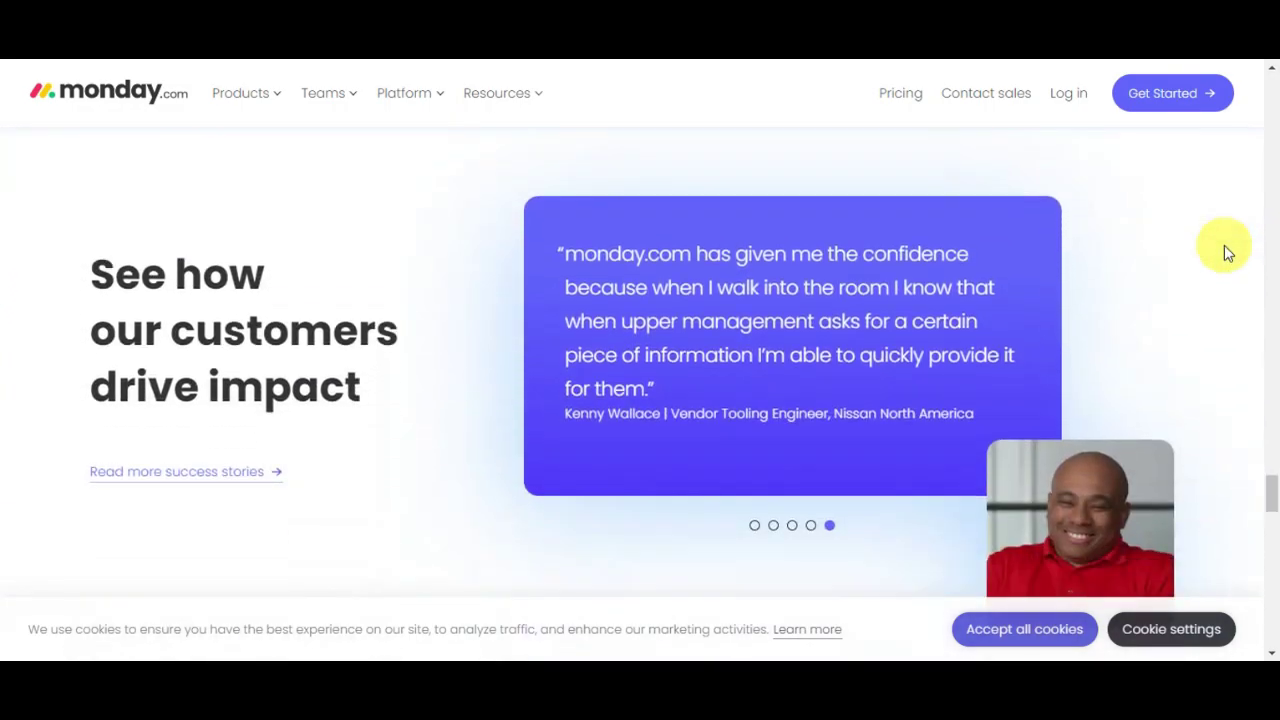
pyautogui.scroll(-5, 1223, 248)
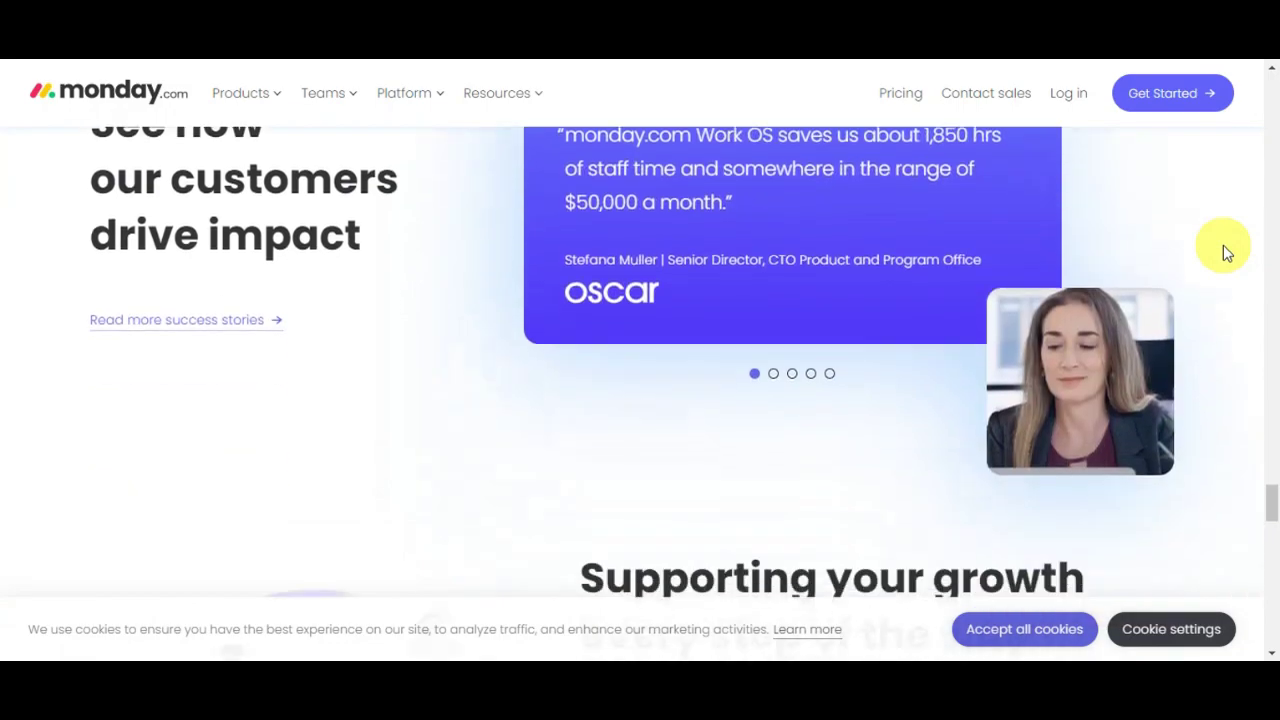
pyautogui.scroll(-1, 1222, 245)
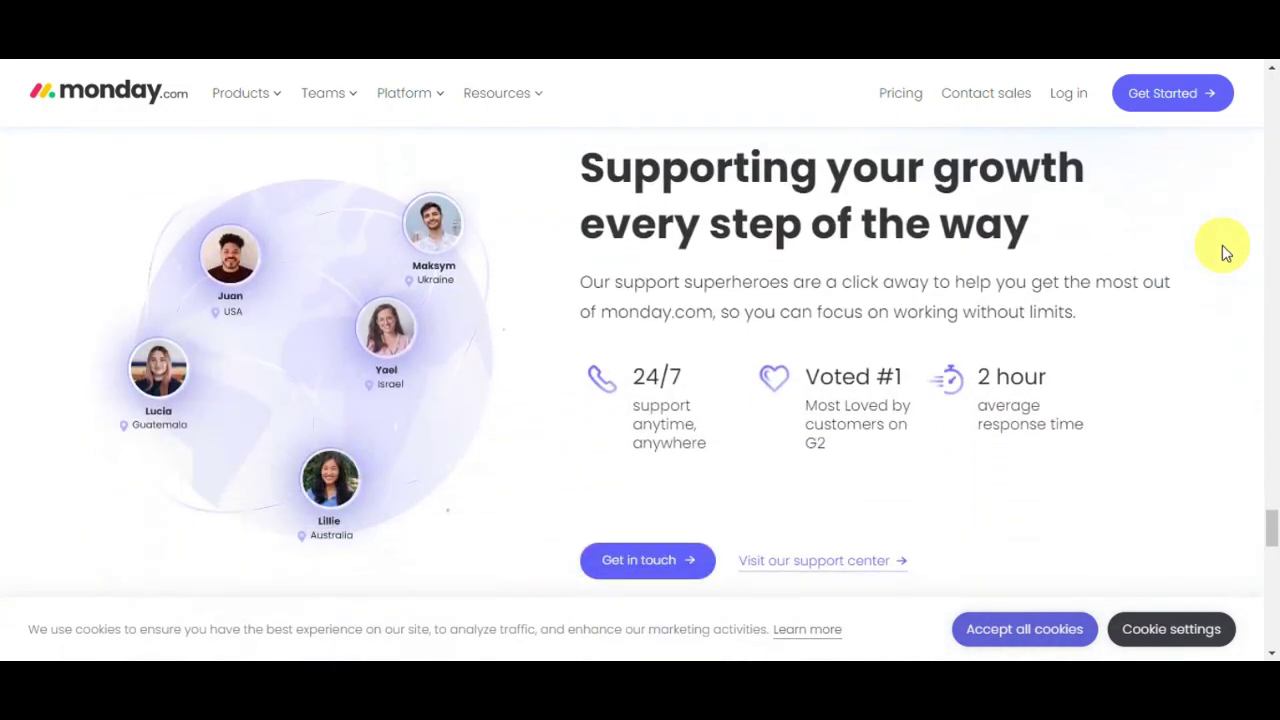
pyautogui.scroll(-5, 1222, 245)
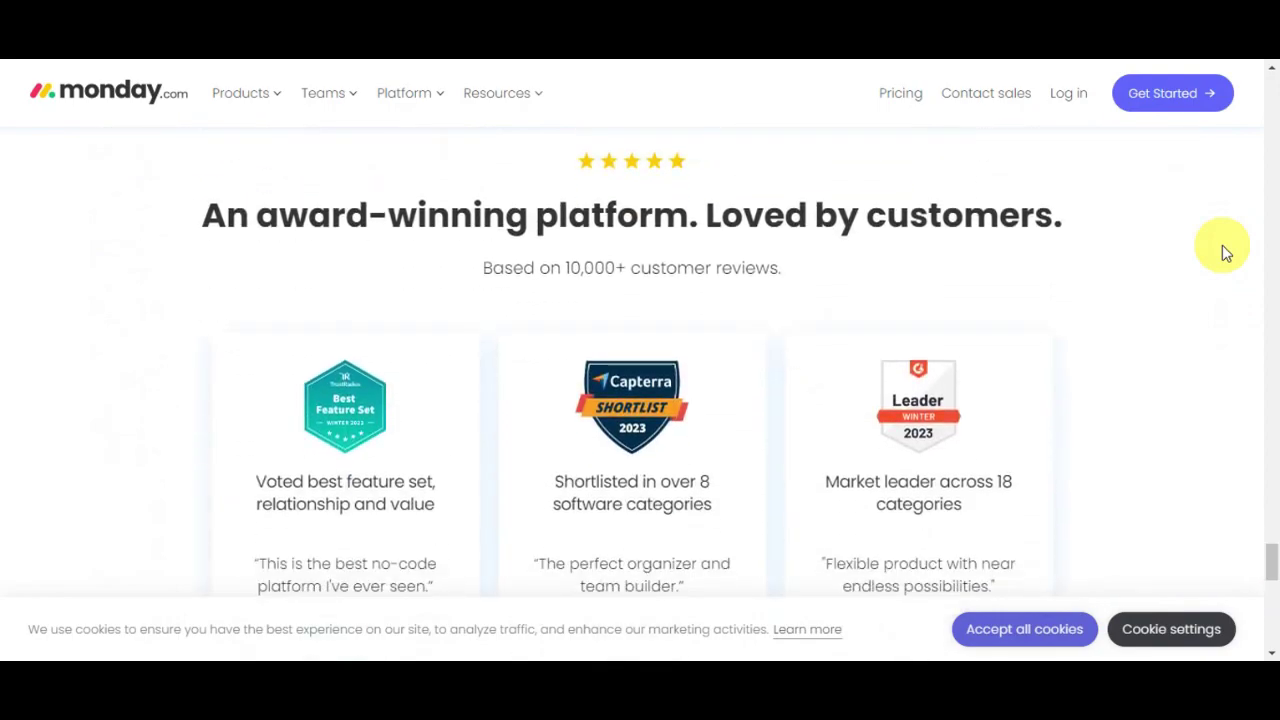
pyautogui.scroll(-5, 1222, 245)
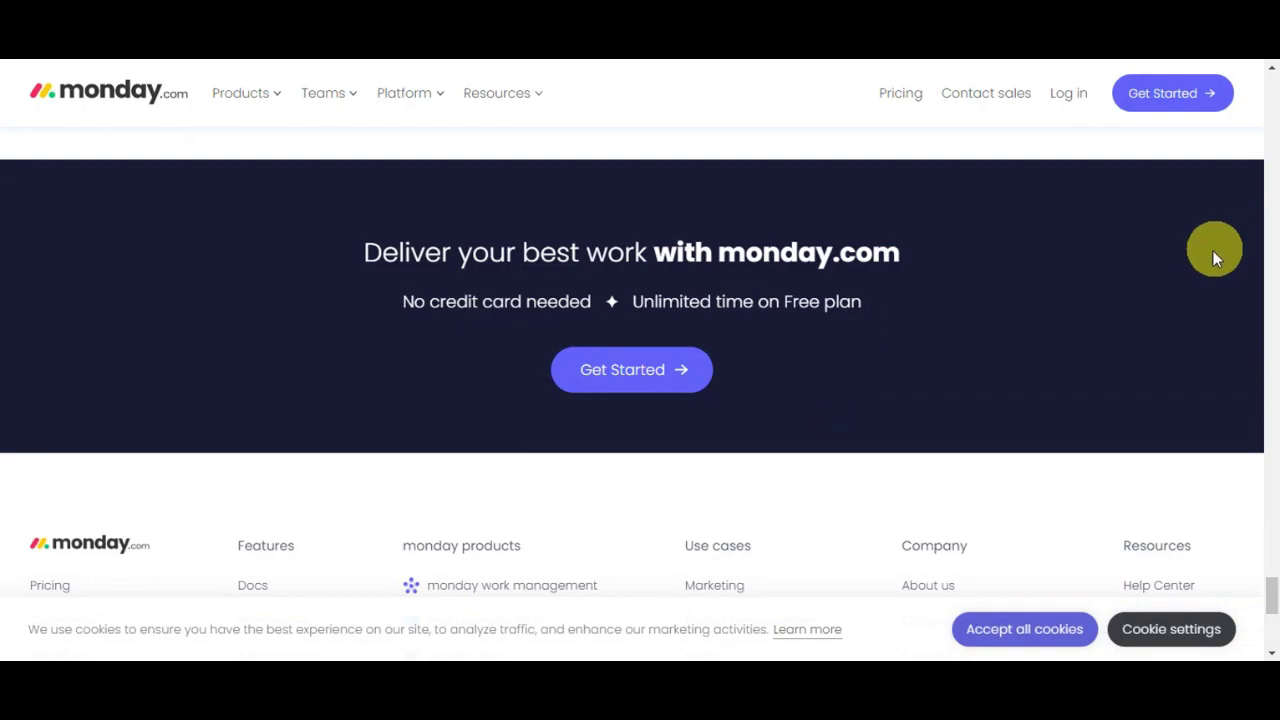
pyautogui.click(686, 367)
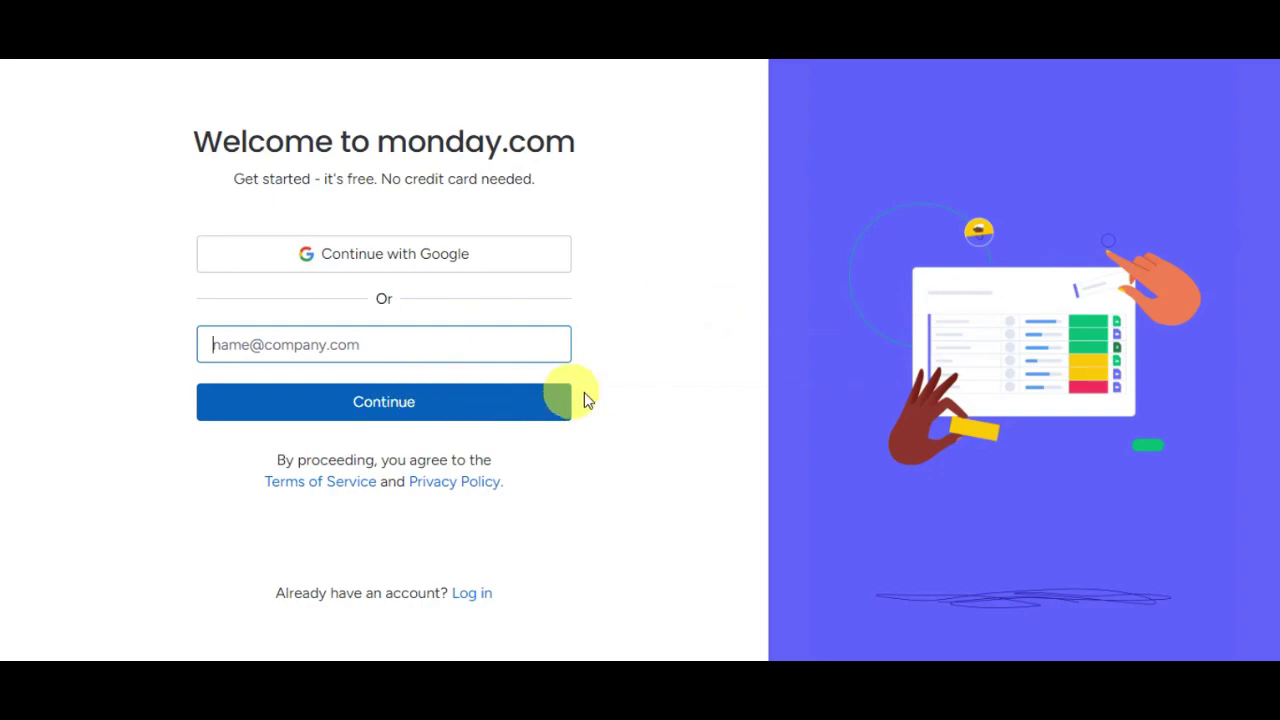
pyautogui.click(480, 604)
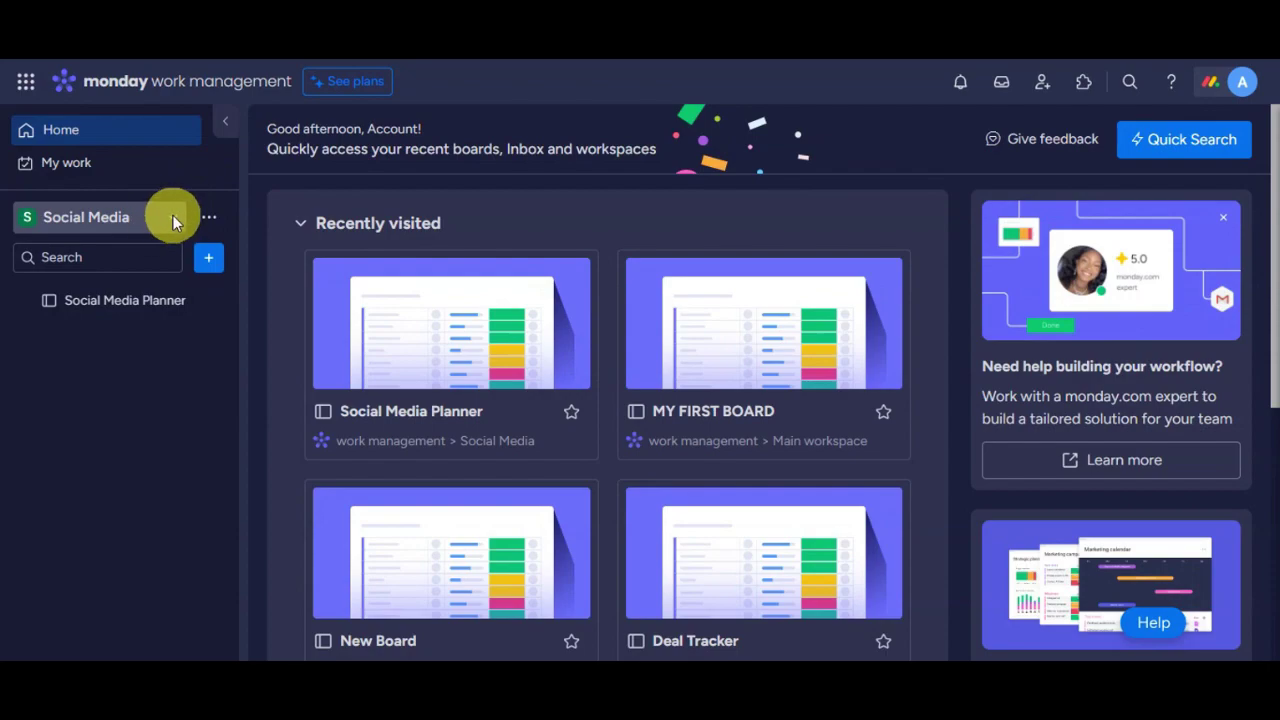
# - Open the workspace switcher from the Social Media workspace name in the sidebar
pyautogui.scroll(-5, 471, 300)
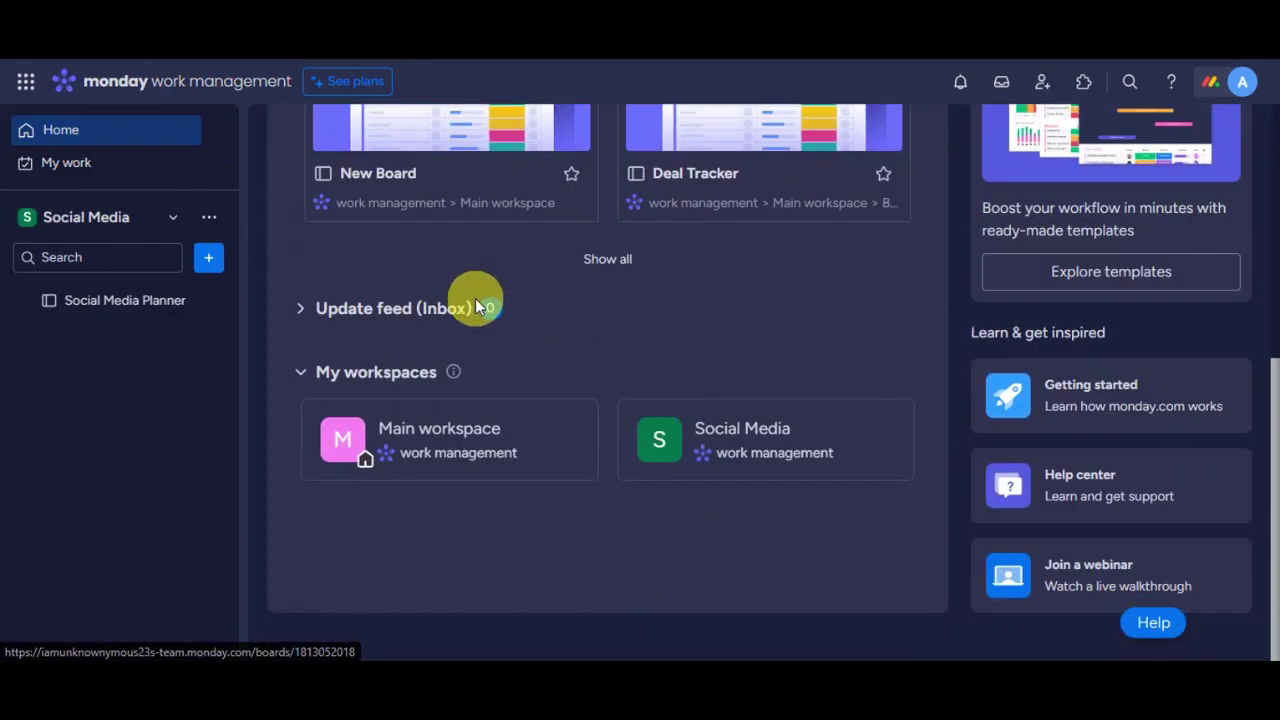
pyautogui.scroll(5, 476, 298)
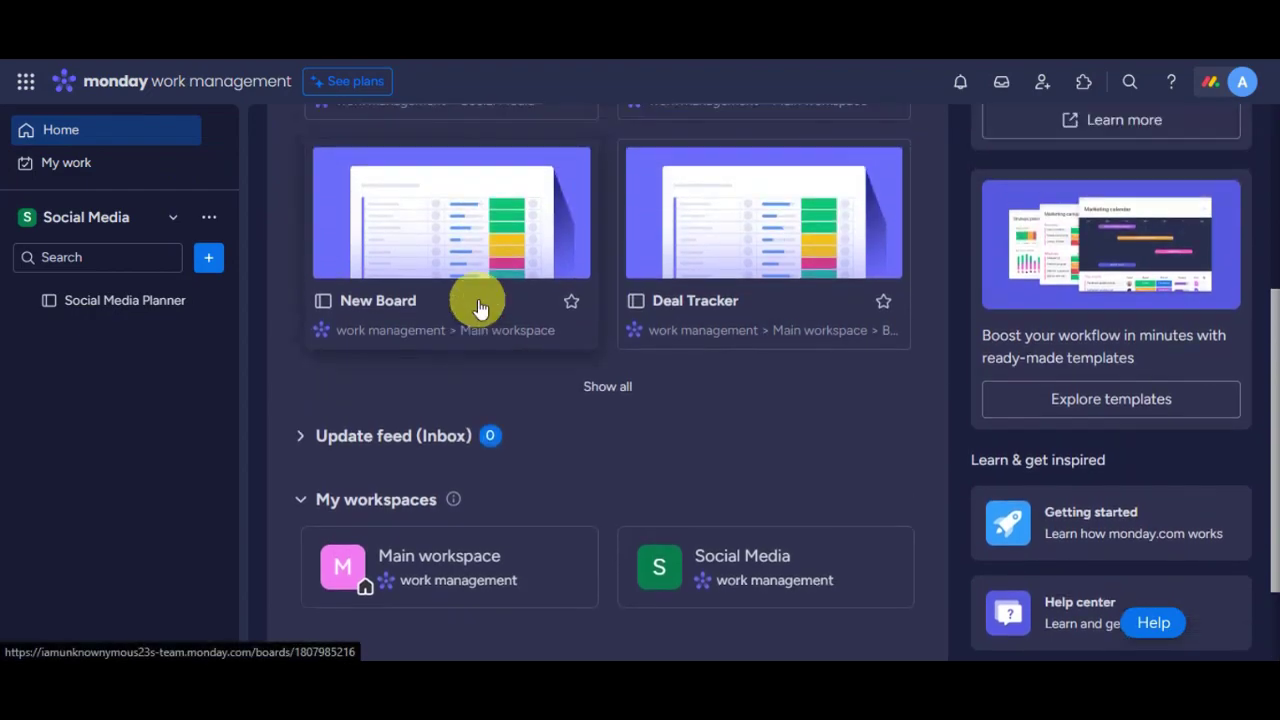
pyautogui.click(184, 218)
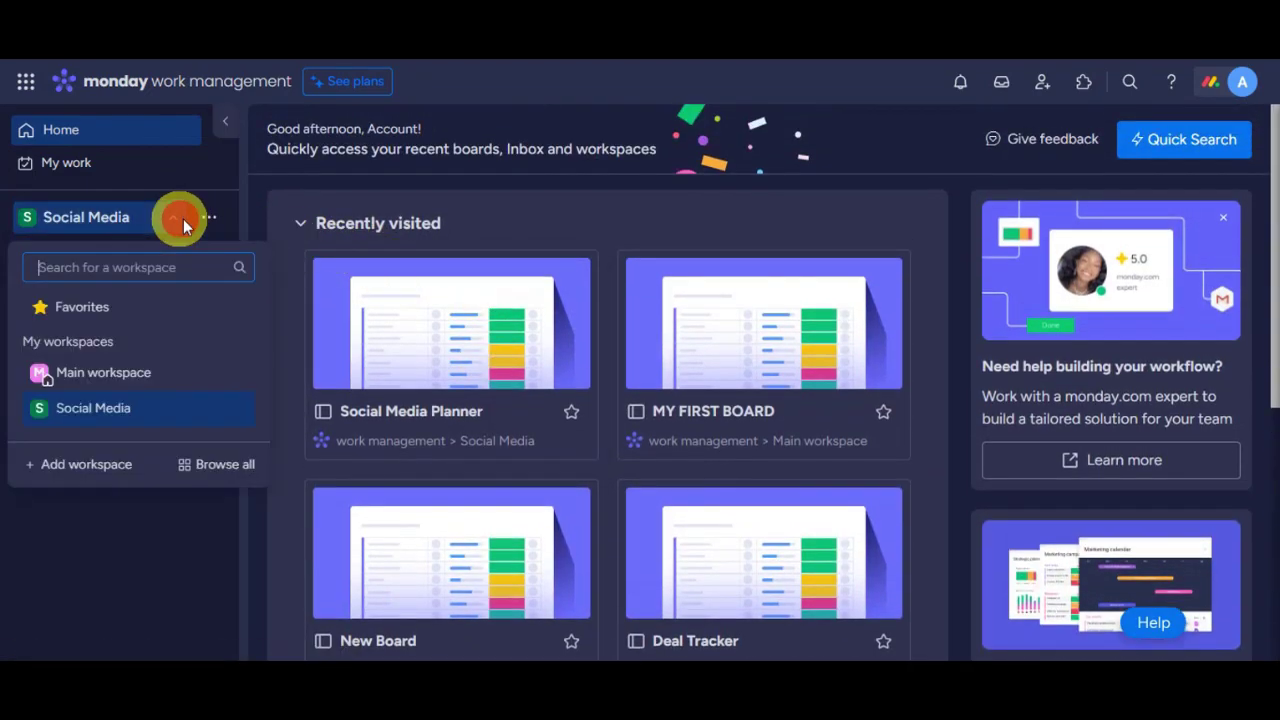
# - Start an Open workspace and name it 'Task Management'
pyautogui.click(90, 468)
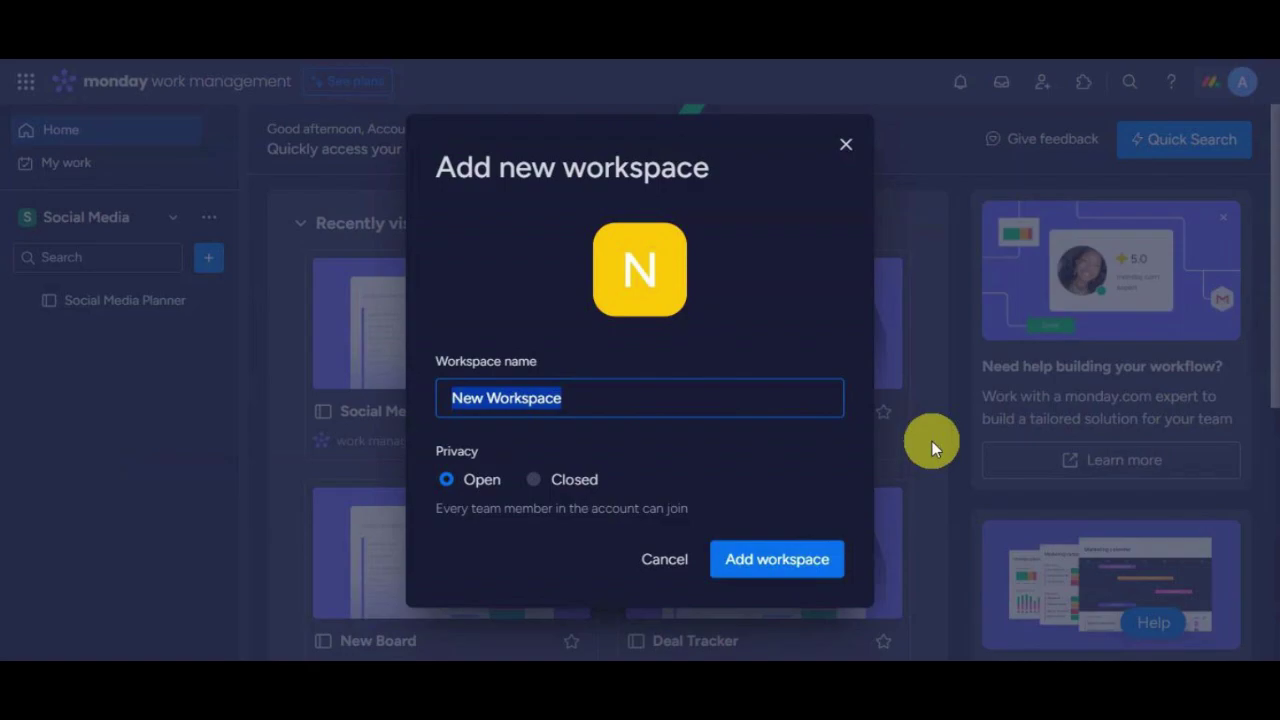
pyautogui.press('BackSpace')
pyautogui.write('Ta')
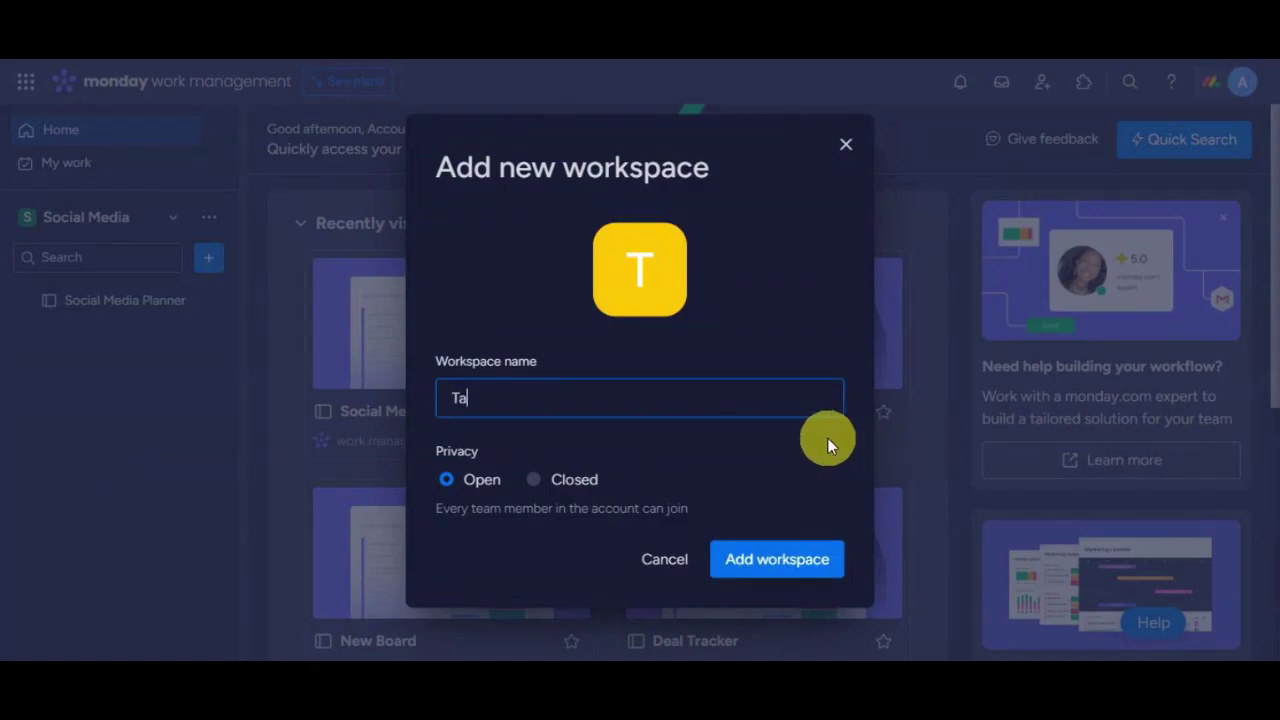
pyautogui.write('sk Management')
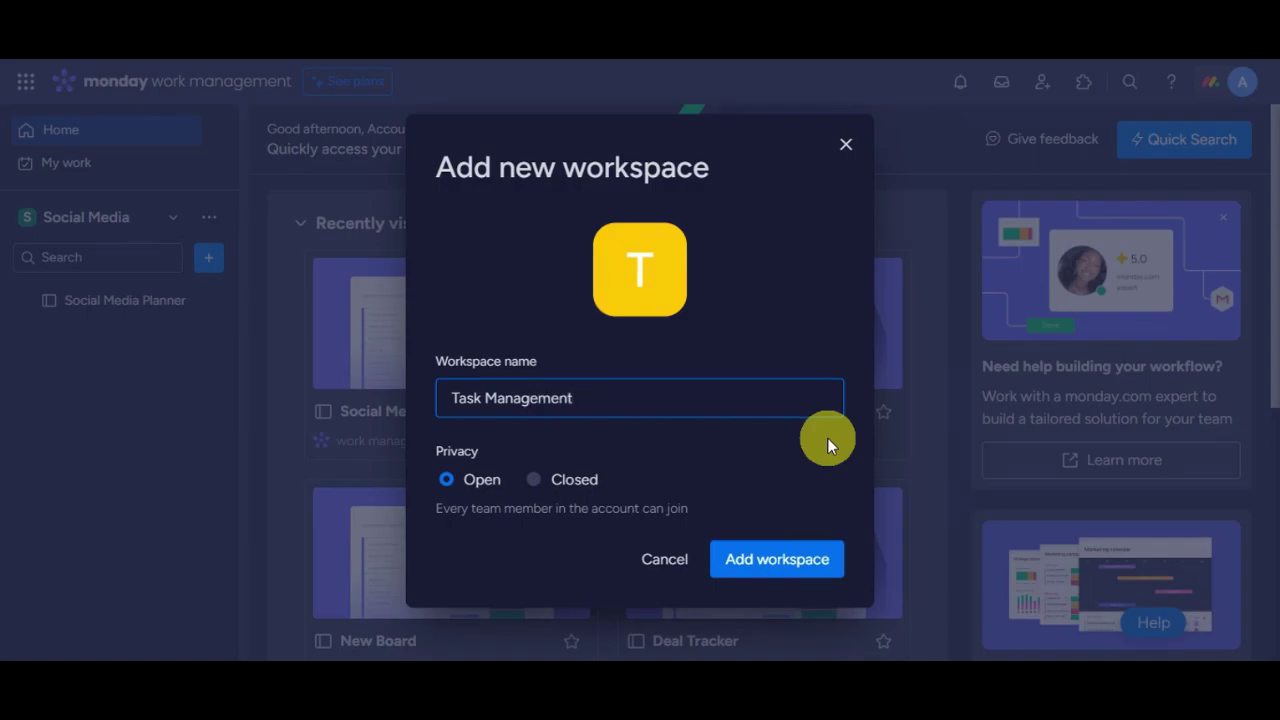
# - Create the Task Management workspace and search the template center for 'task'
pyautogui.click(812, 568)
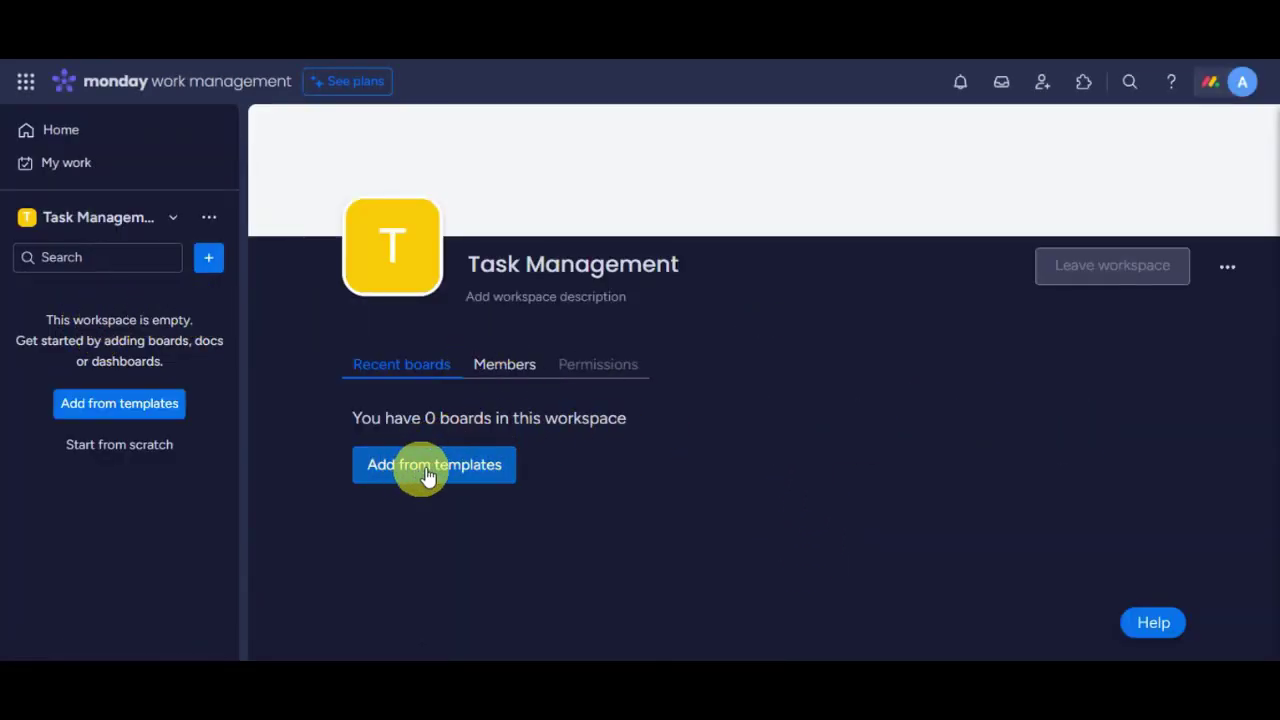
pyautogui.click(427, 472)
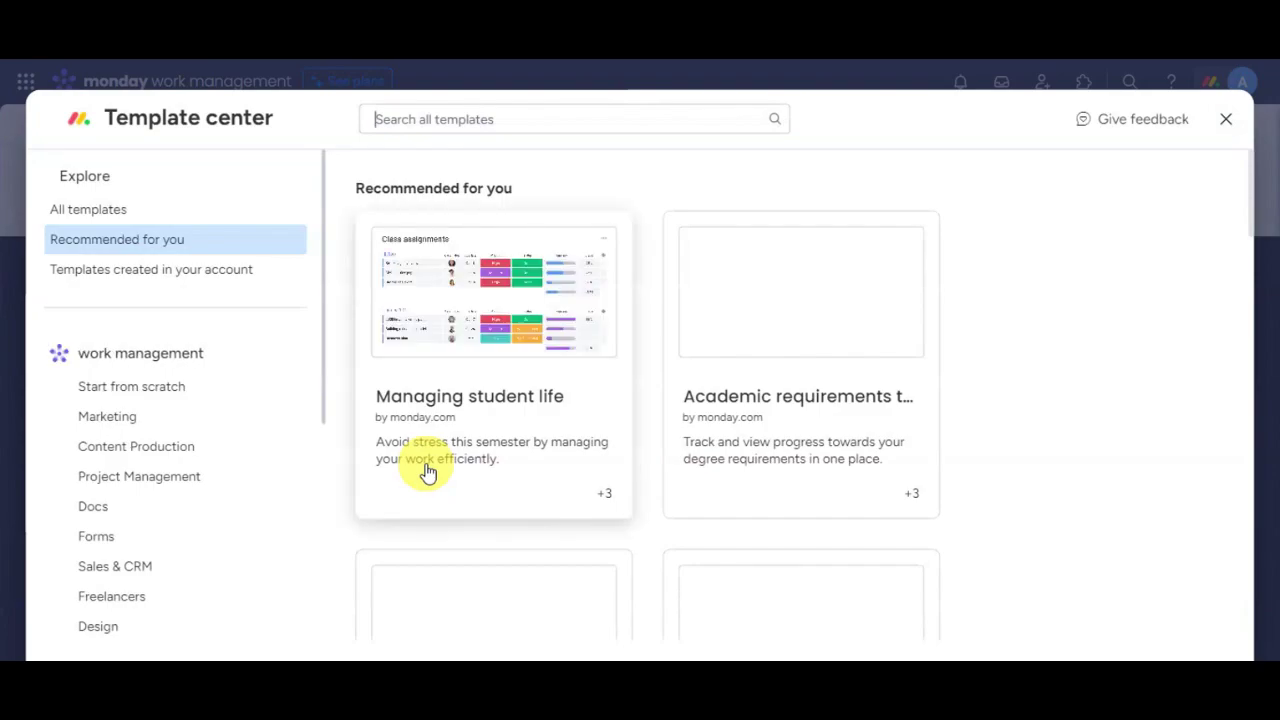
pyautogui.scroll(-2, 170, 336)
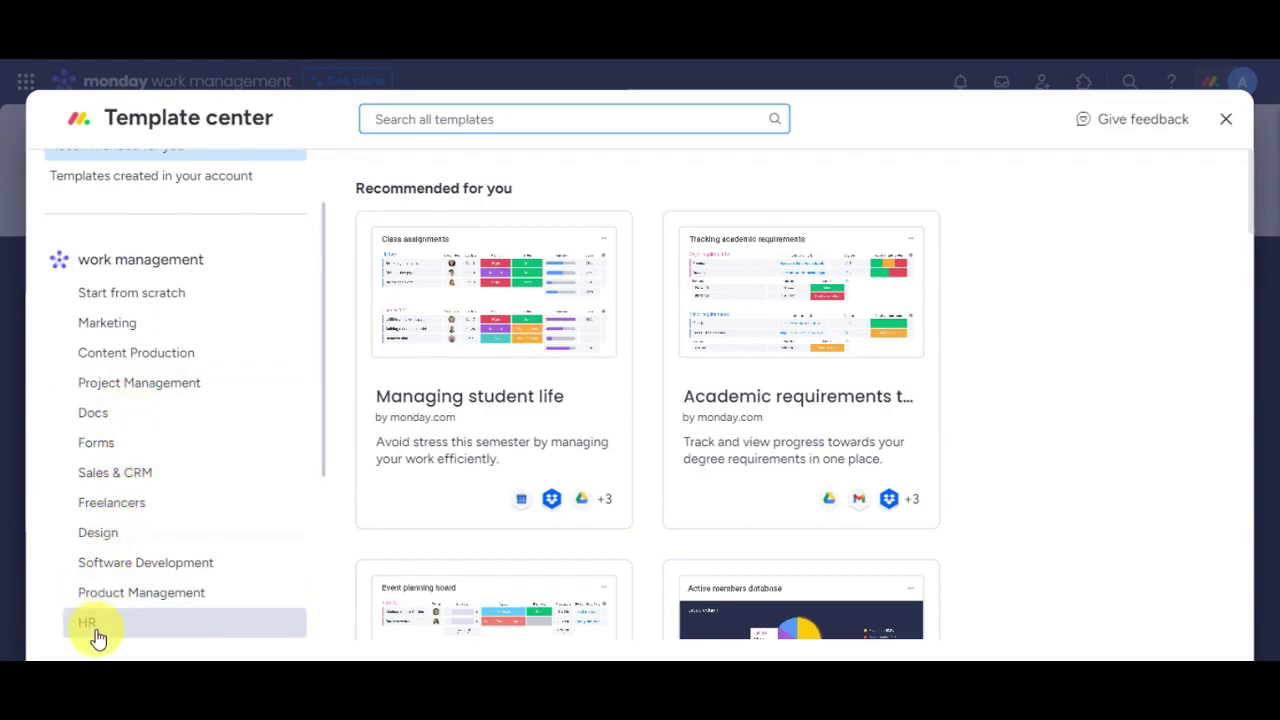
pyautogui.scroll(-4, 200, 520)
pyautogui.scroll(-3, 517, 503)
pyautogui.scroll(3, 517, 503)
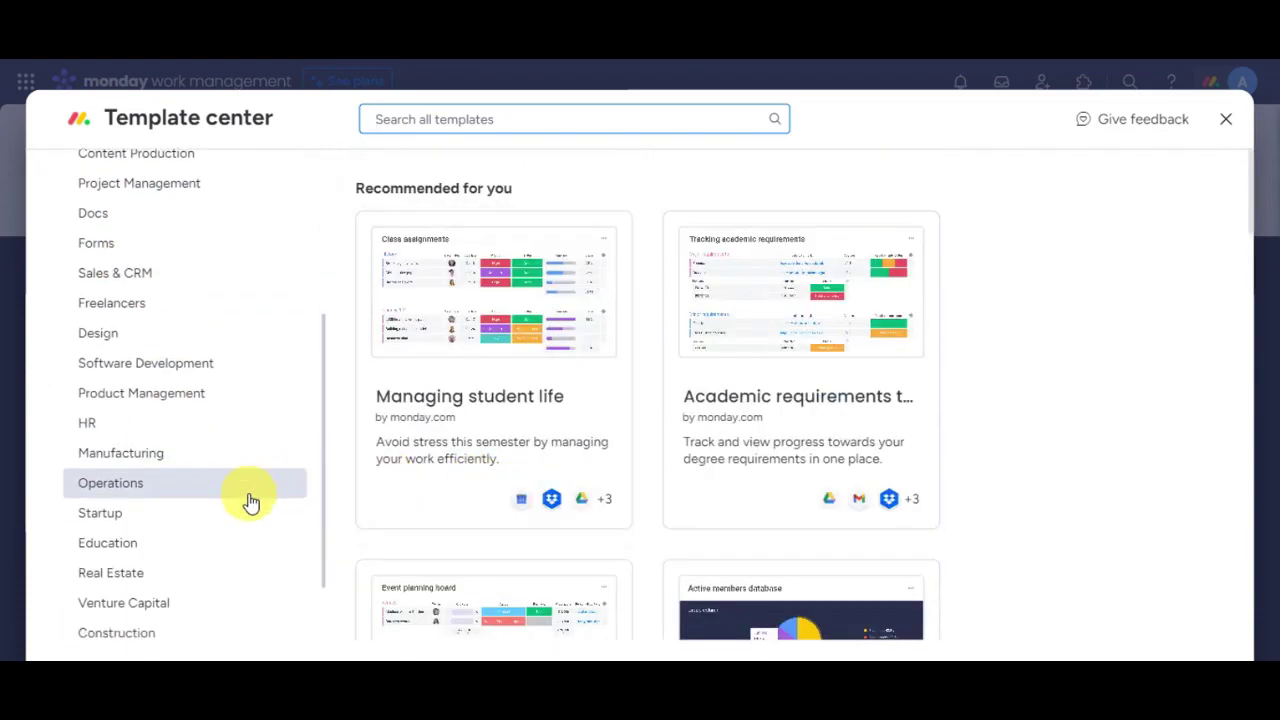
pyautogui.scroll(-2, 251, 505)
pyautogui.scroll(10, 251, 508)
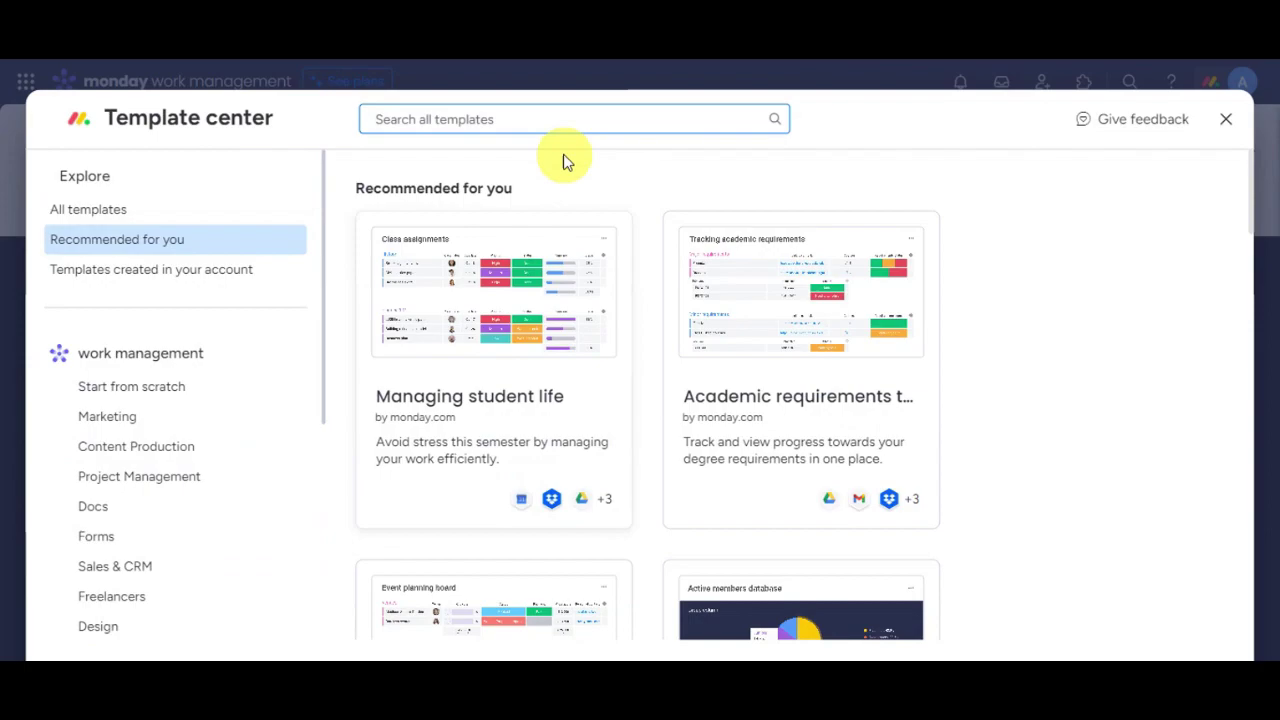
pyautogui.click(569, 123)
pyautogui.write('t')
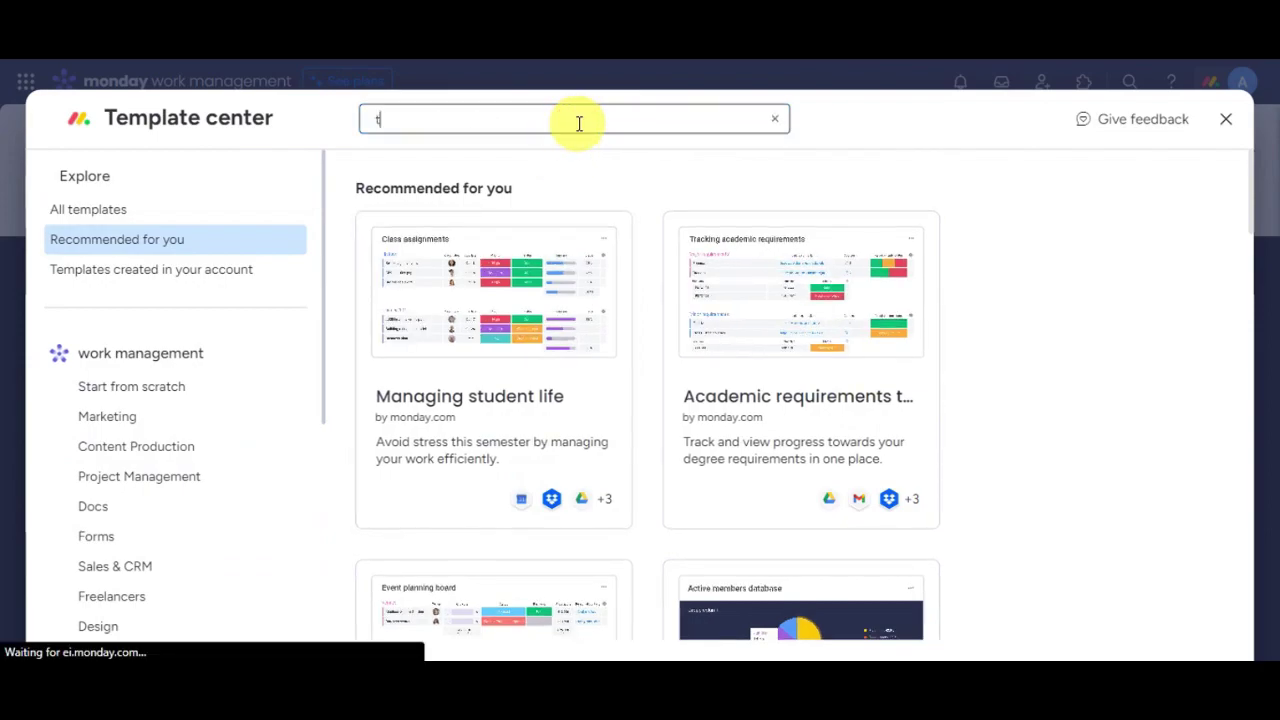
pyautogui.write('ask')
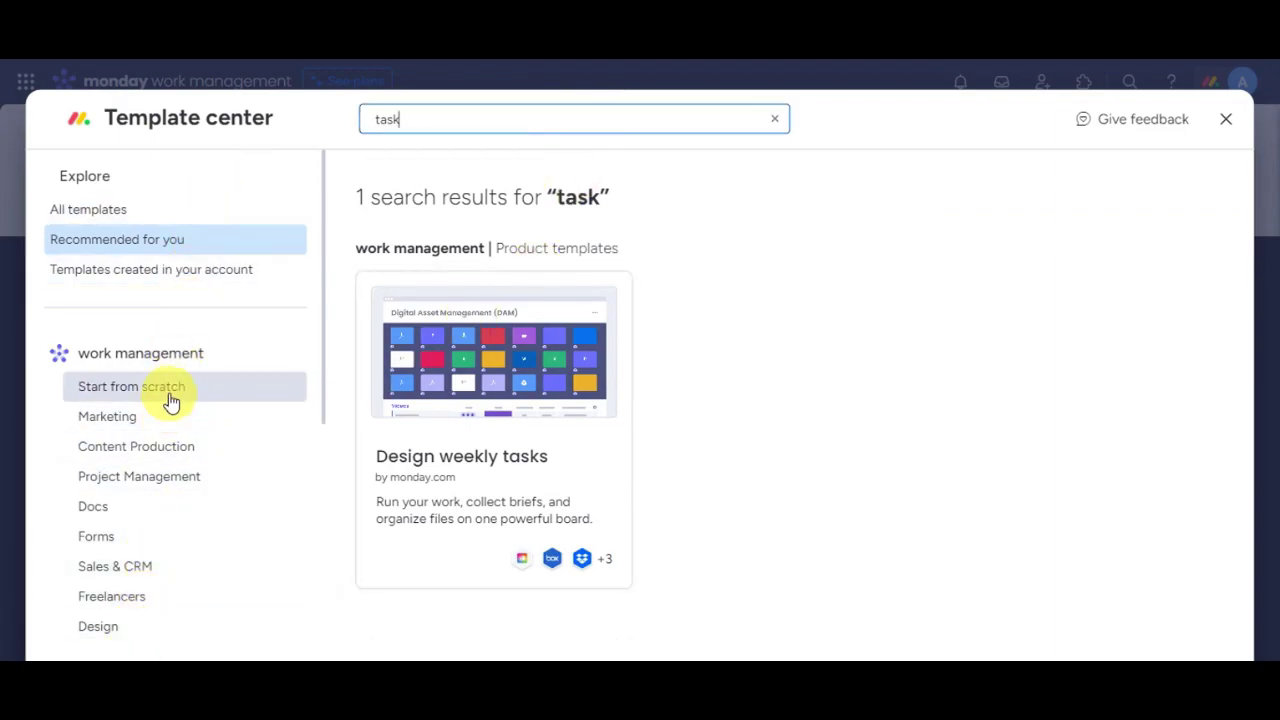
# - Browse the Project Management templates and open the Agile Project Management template
pyautogui.click(200, 476)
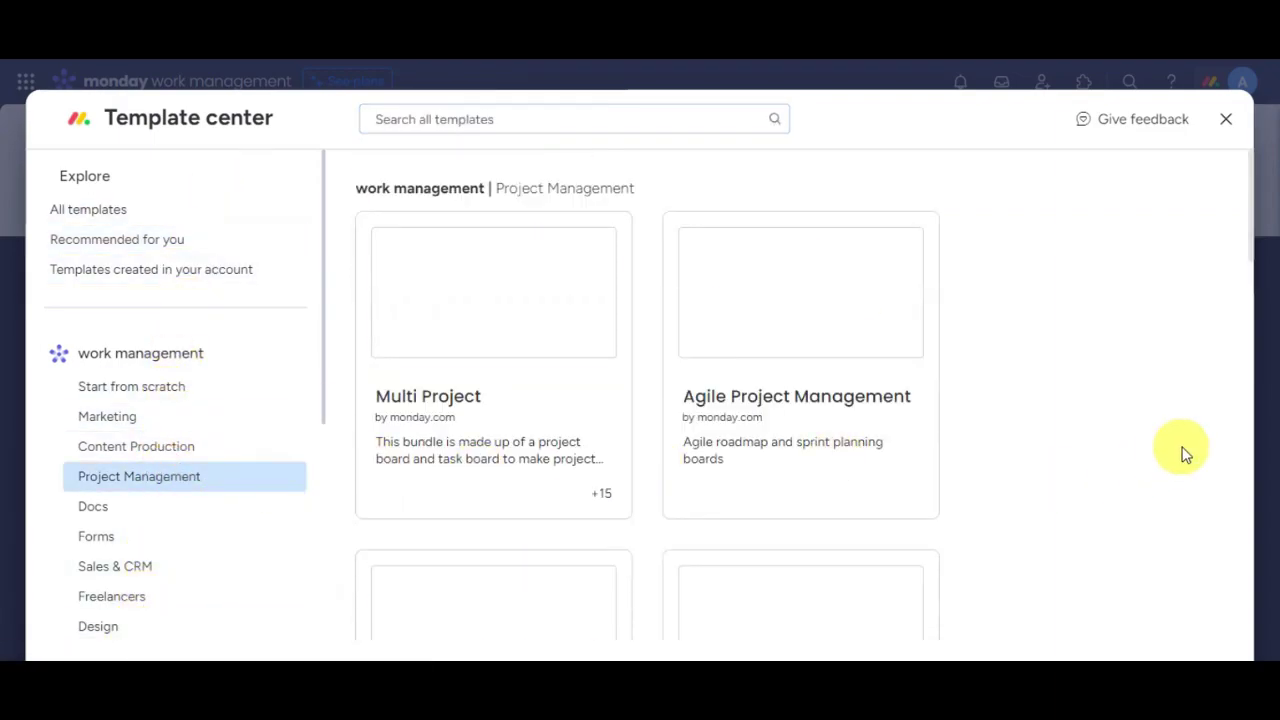
pyautogui.scroll(-3, 1146, 437)
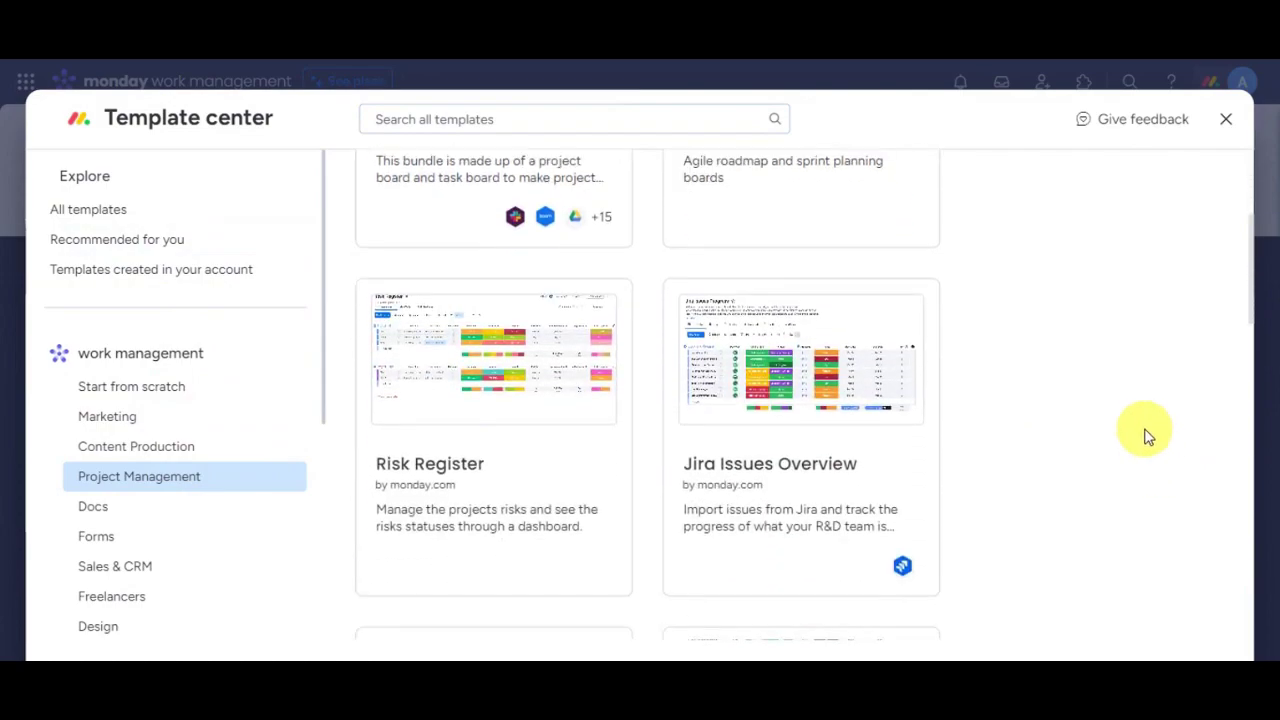
pyautogui.scroll(-4, 1146, 437)
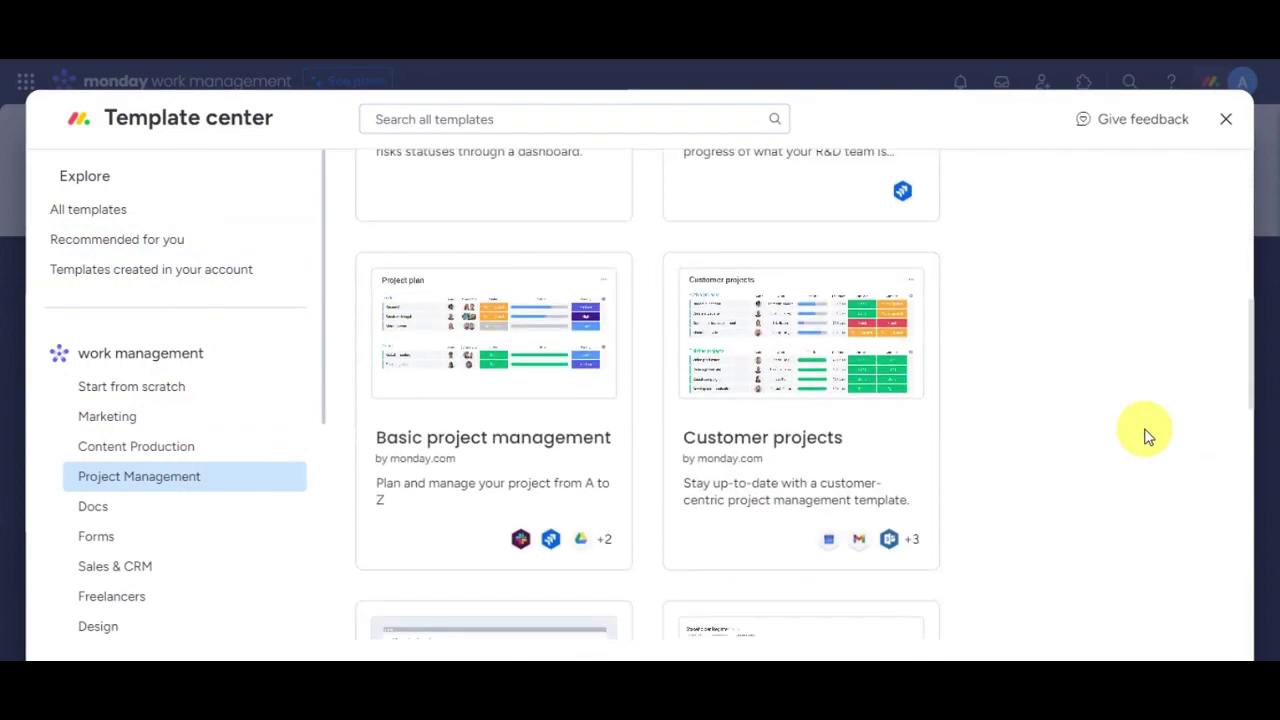
pyautogui.scroll(-2, 1147, 437)
pyautogui.scroll(6, 1147, 437)
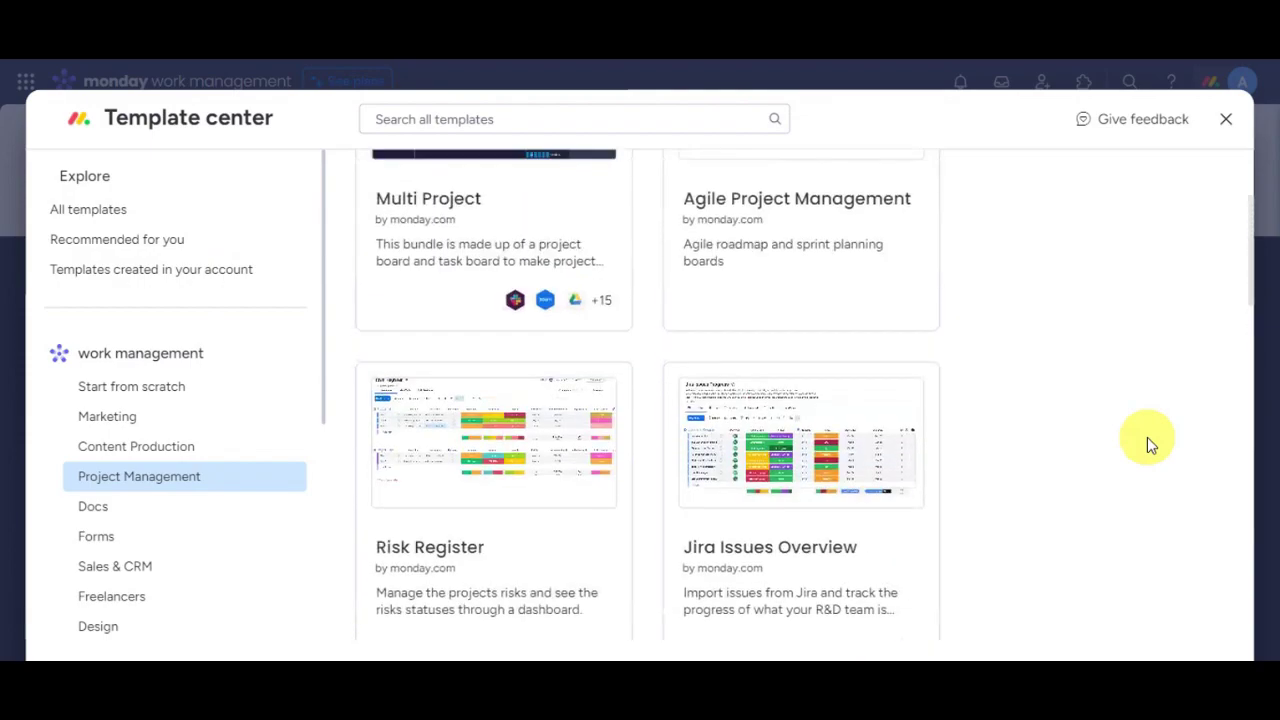
pyautogui.scroll(2, 1147, 445)
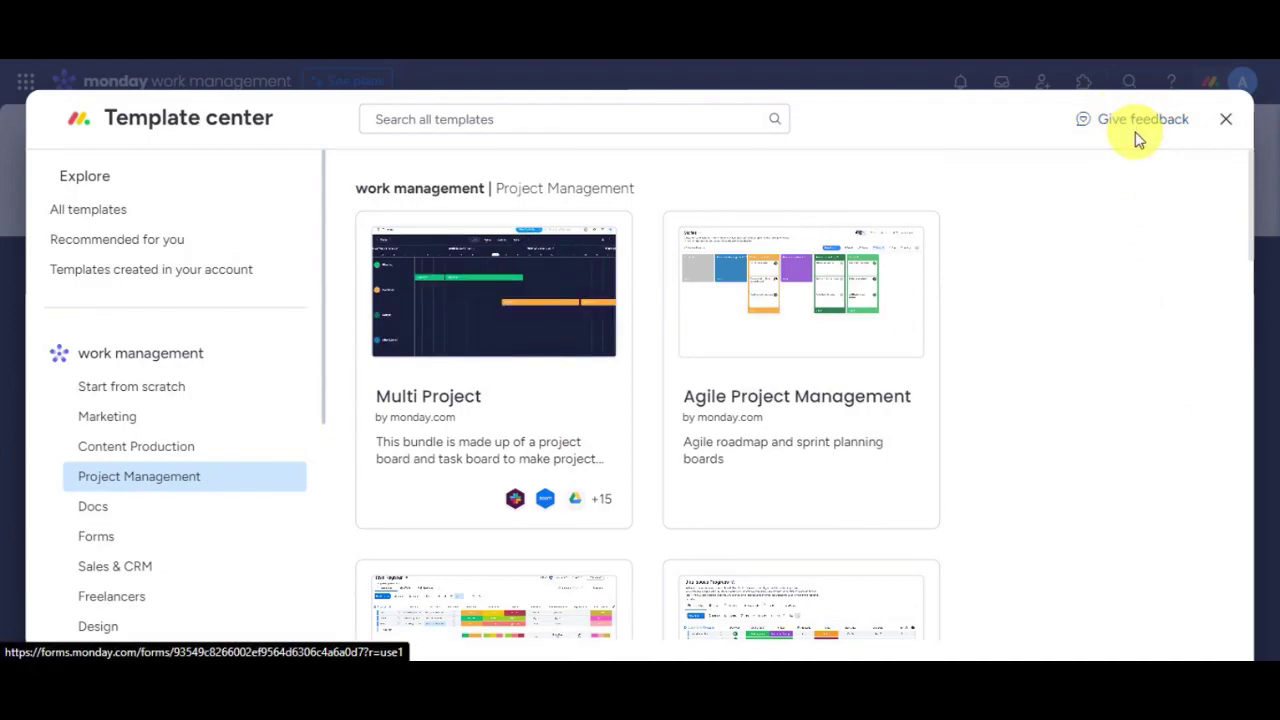
pyautogui.click(822, 340)
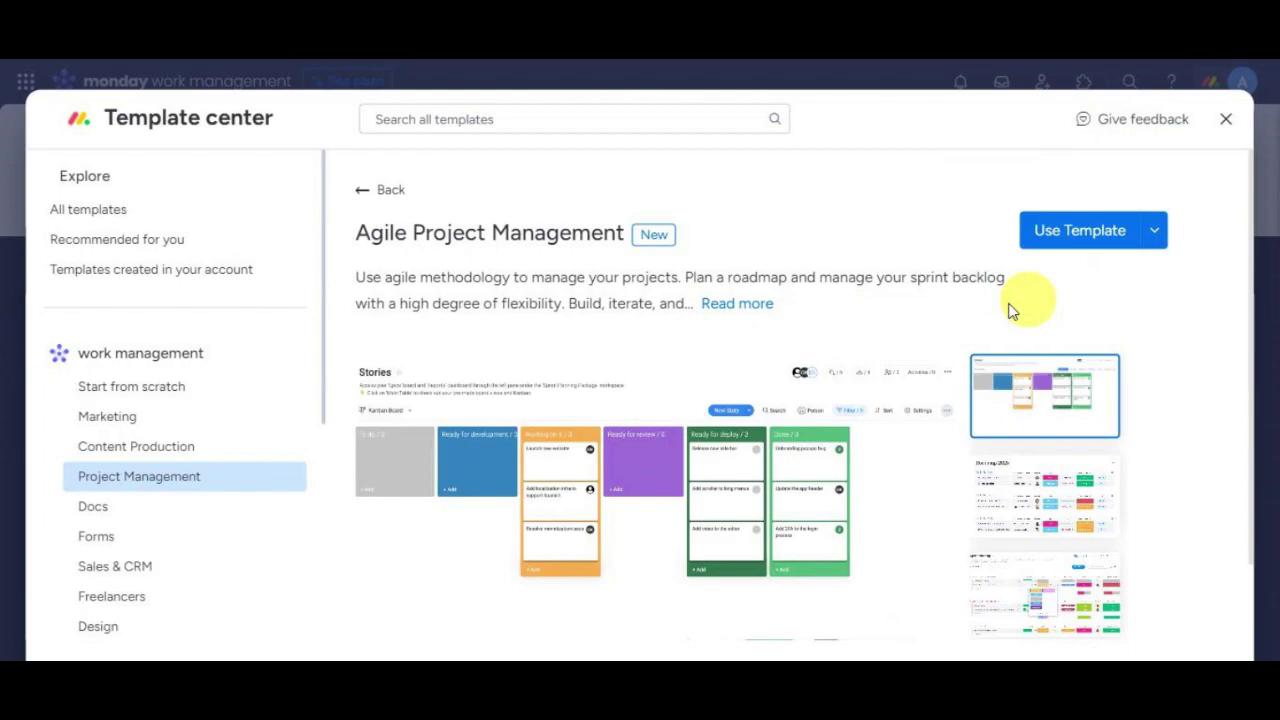
# - Expand the Agile template's description and use it to create the Agile boards
pyautogui.click(734, 302)
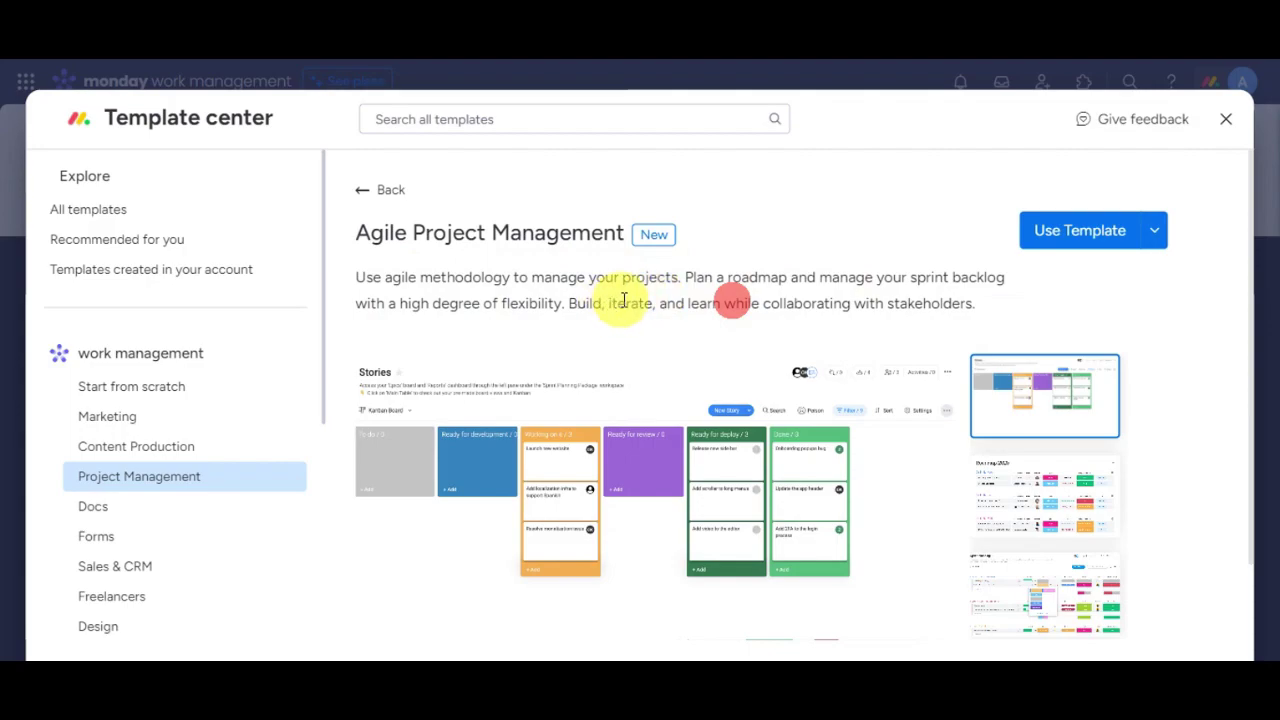
pyautogui.click(1085, 236)
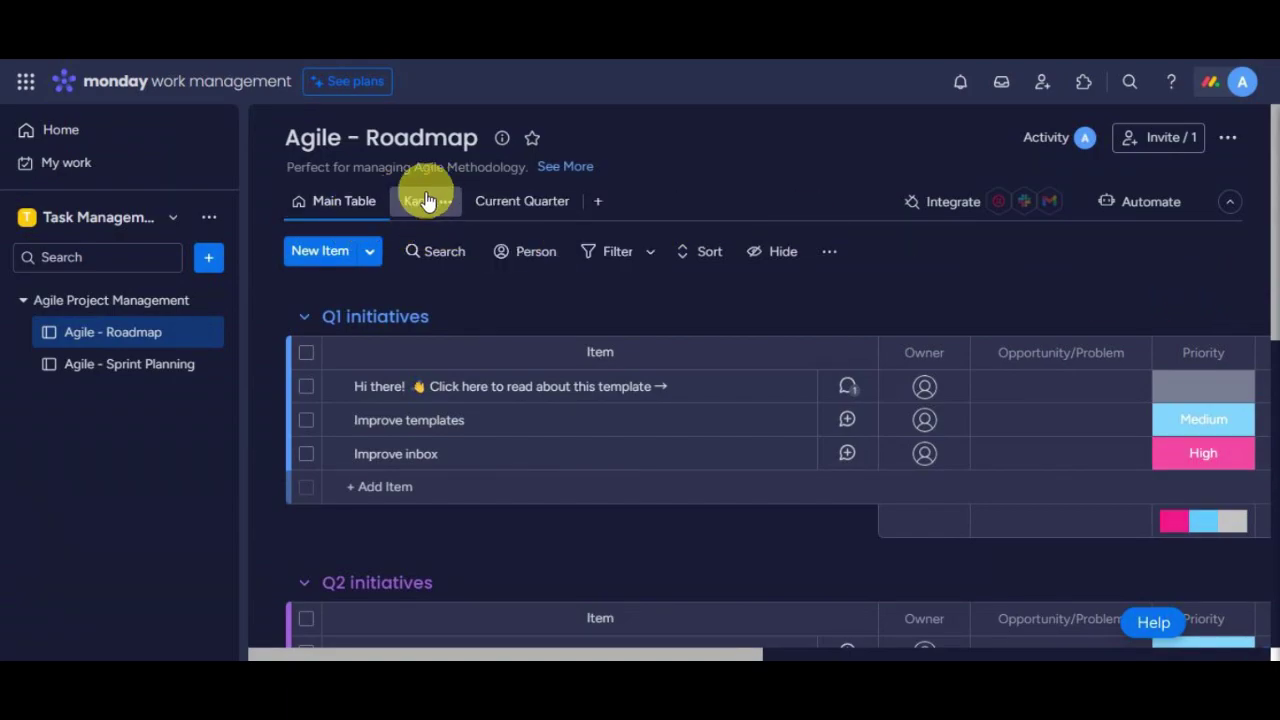
pyautogui.click(597, 208)
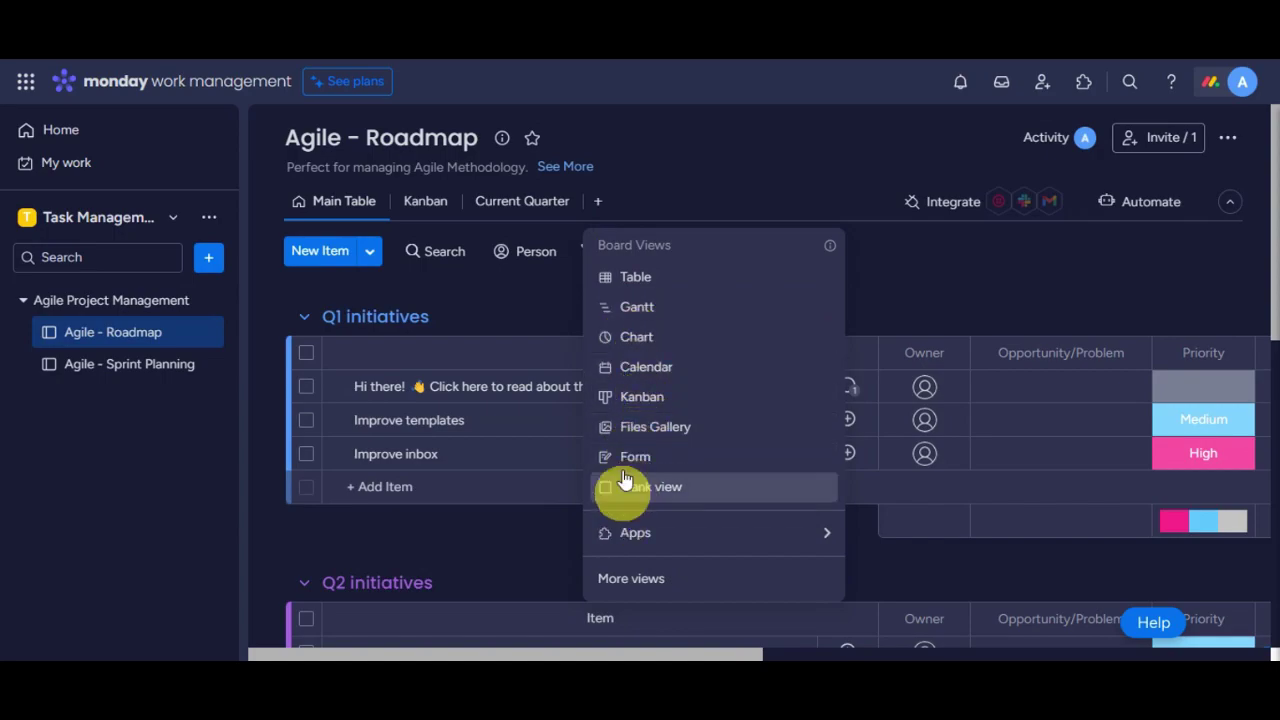
pyautogui.click(635, 316)
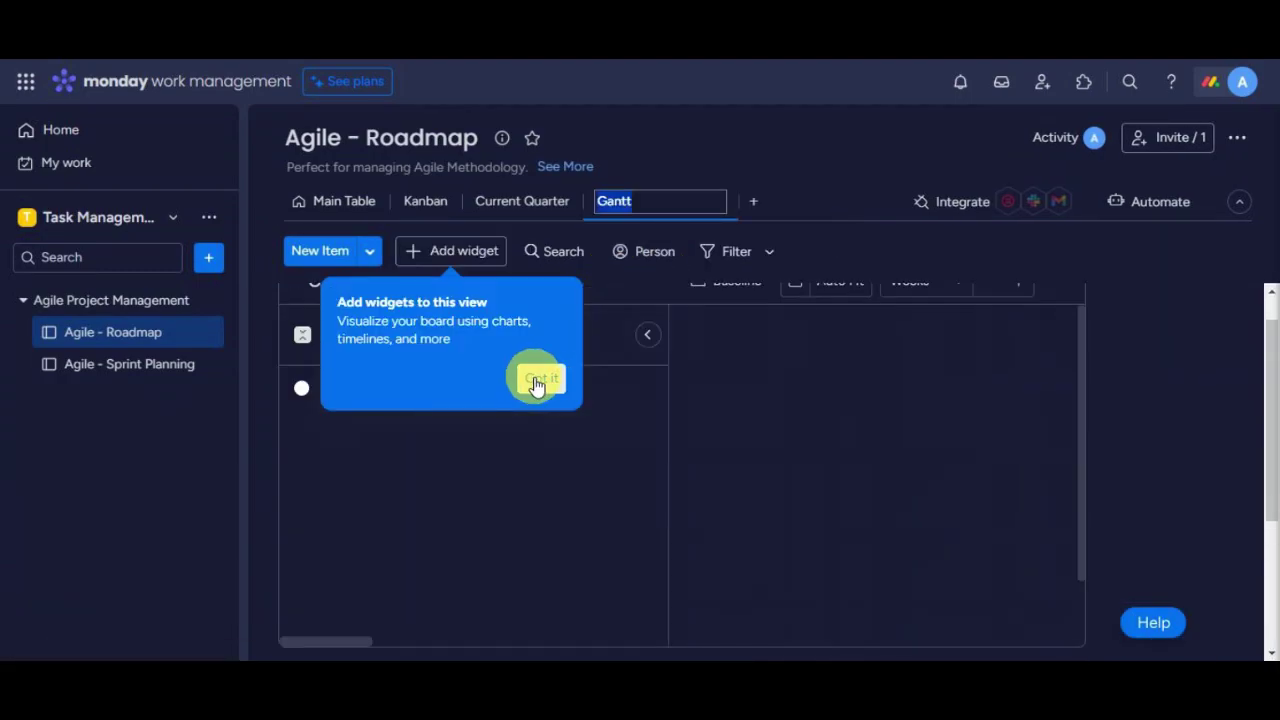
pyautogui.click(541, 378)
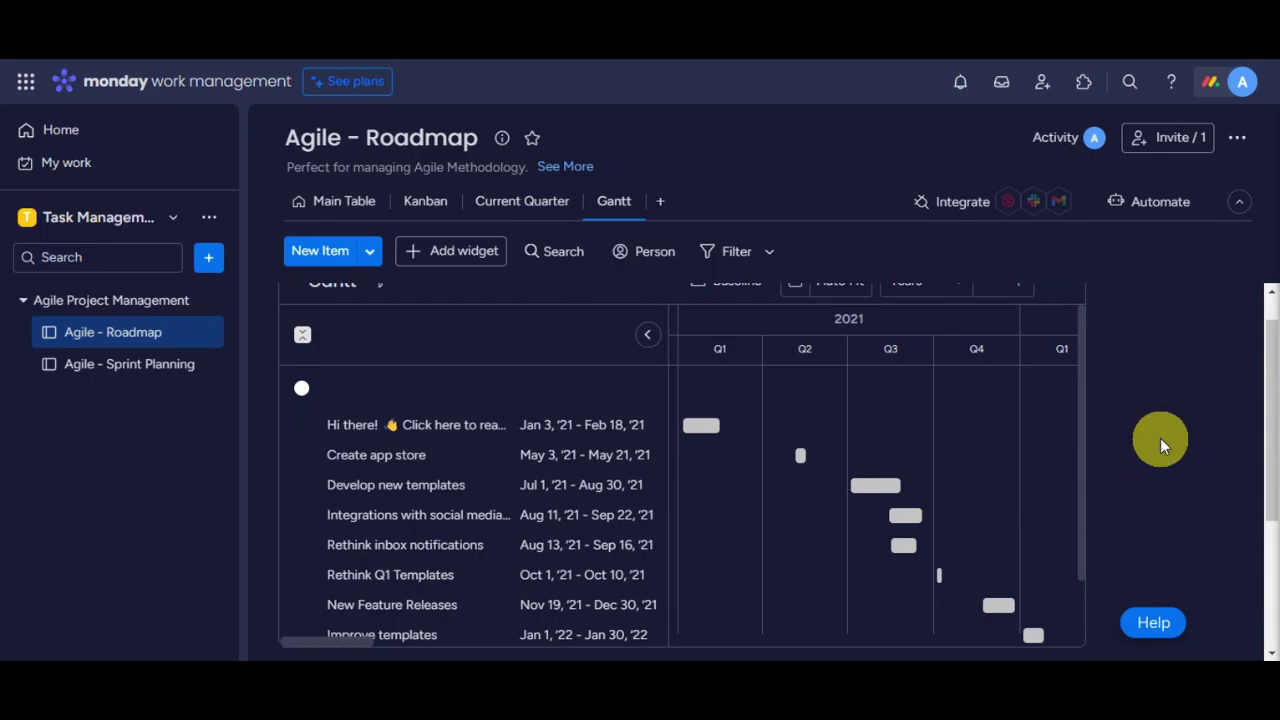
pyautogui.scroll(-2, 1160, 438)
pyautogui.scroll(3, 1160, 438)
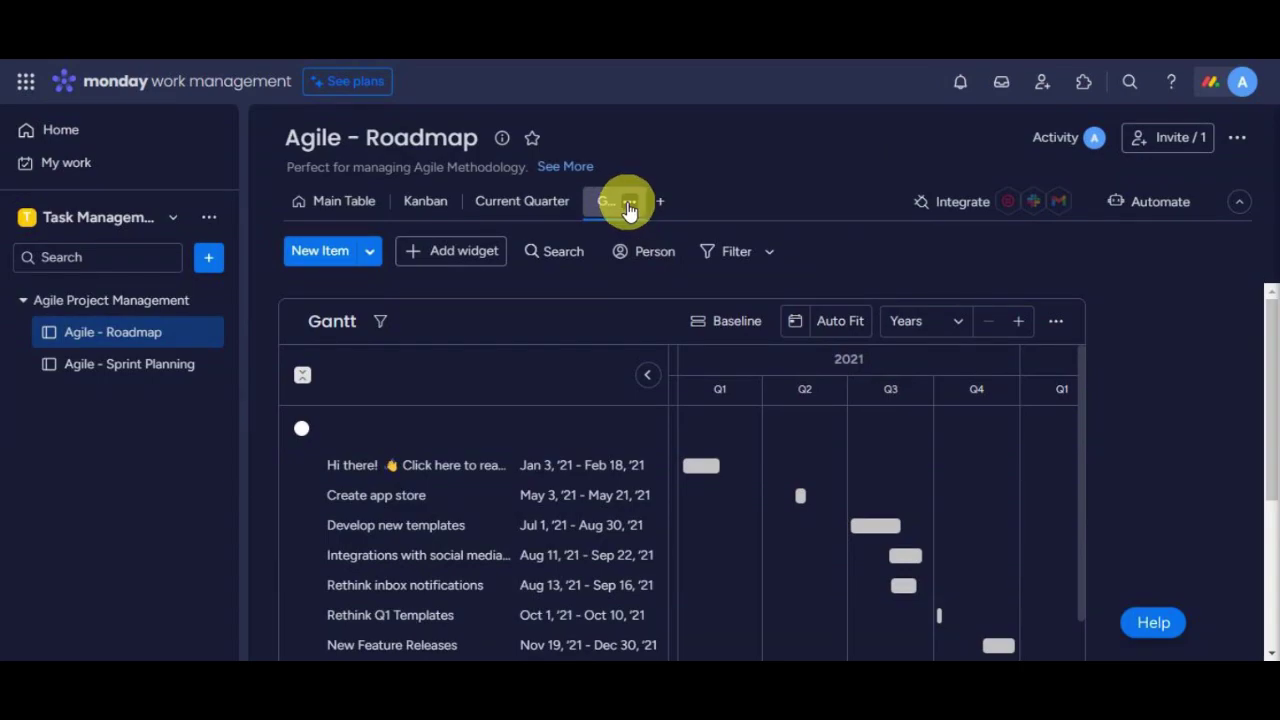
pyautogui.click(628, 204)
pyautogui.click(677, 420)
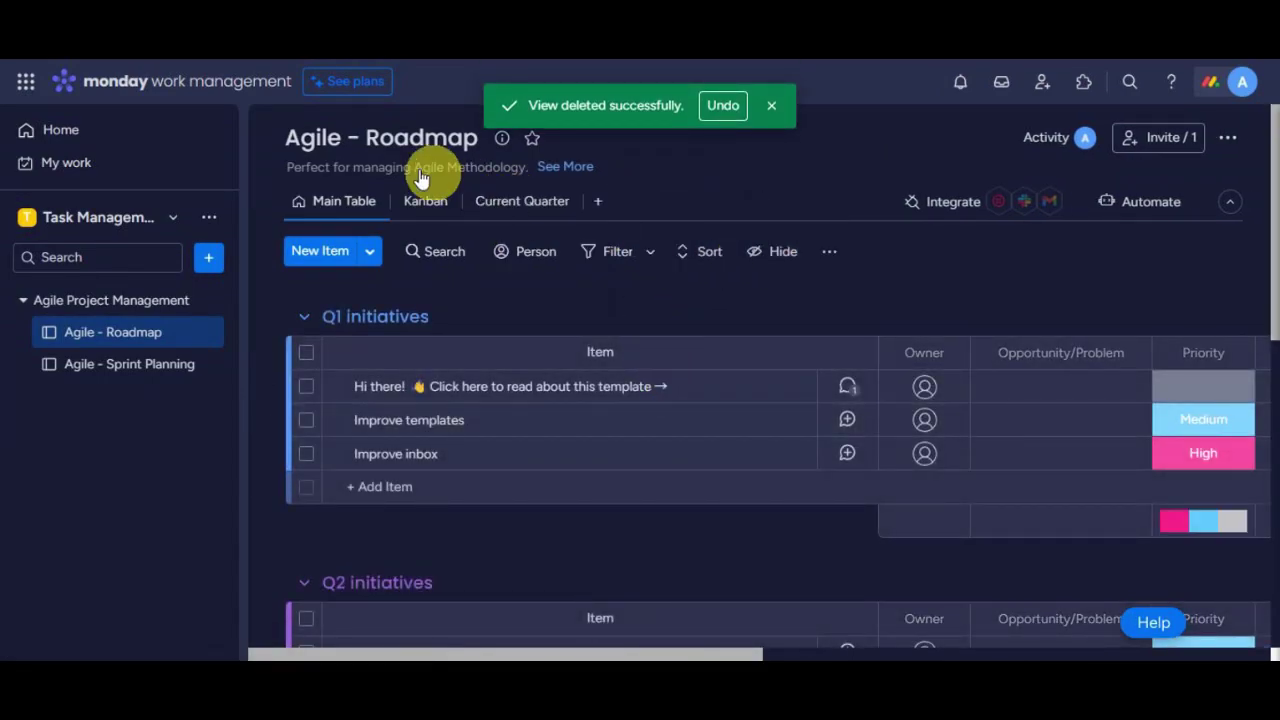
pyautogui.click(395, 137)
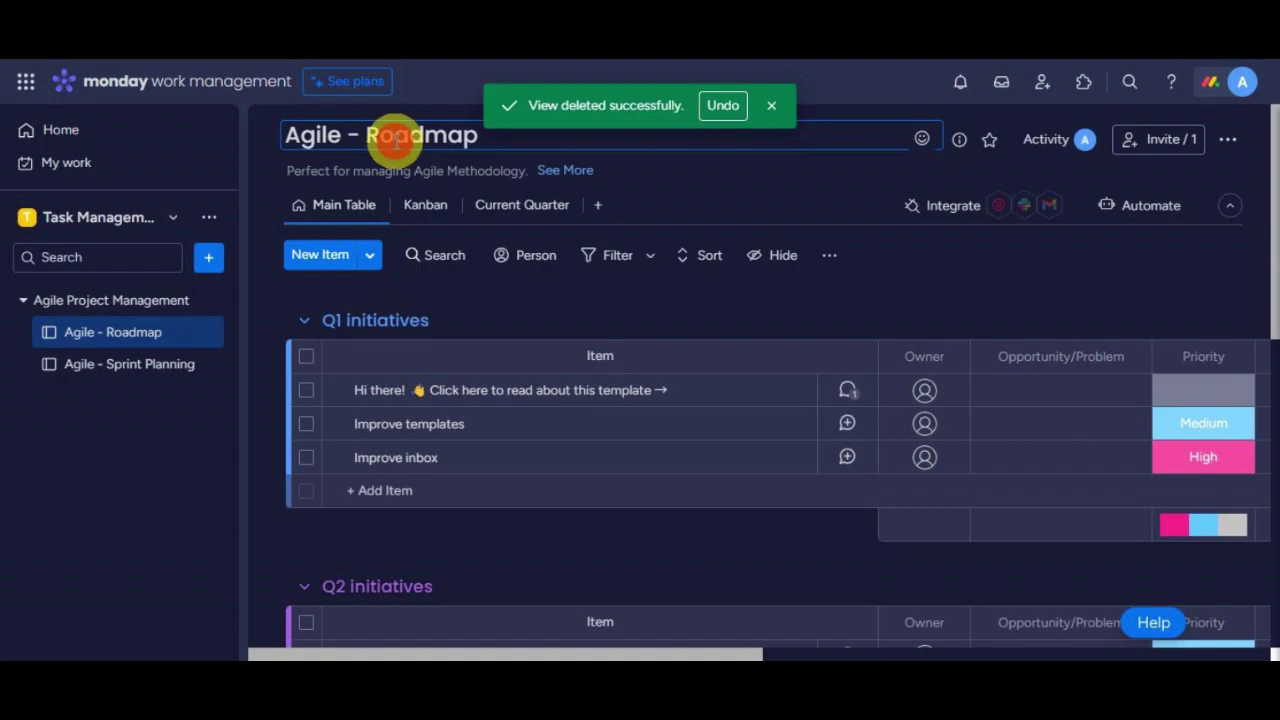
# - Replace the Agile - Roadmap board title with 'My Tasks'
pyautogui.tripleClick(395, 137)
pyautogui.press('BackSpace')
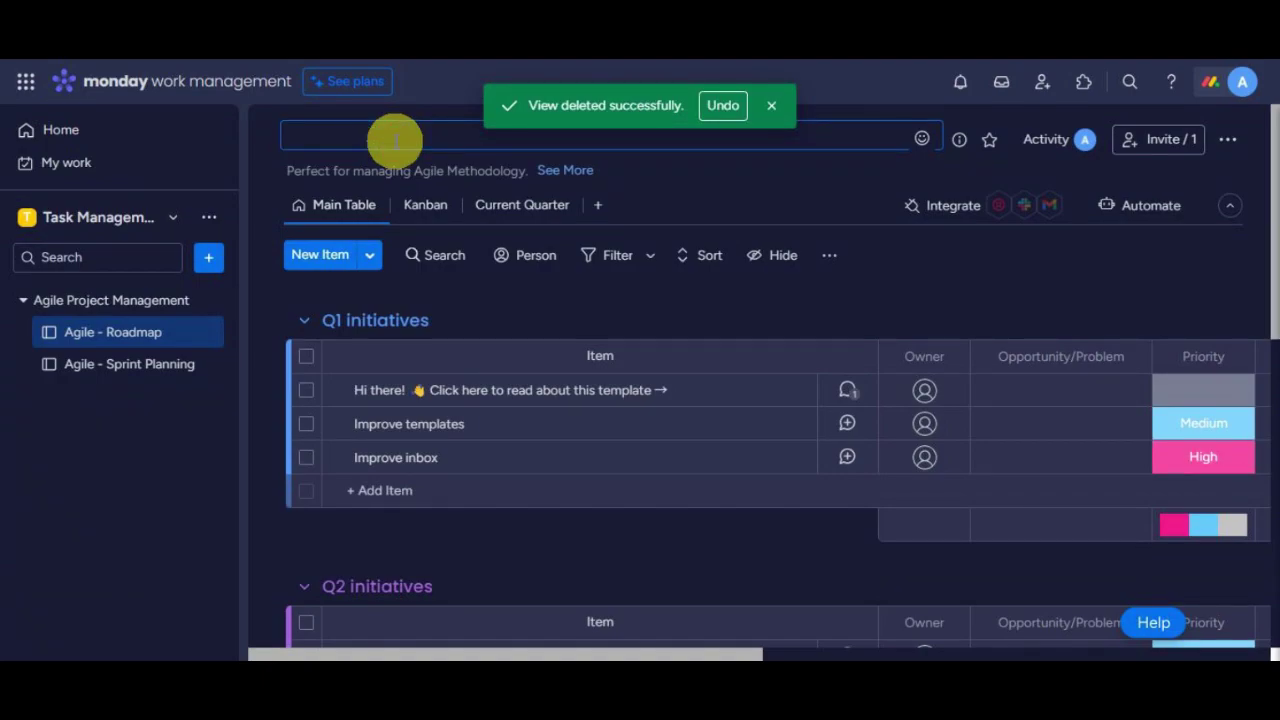
pyautogui.write('My Tasks')
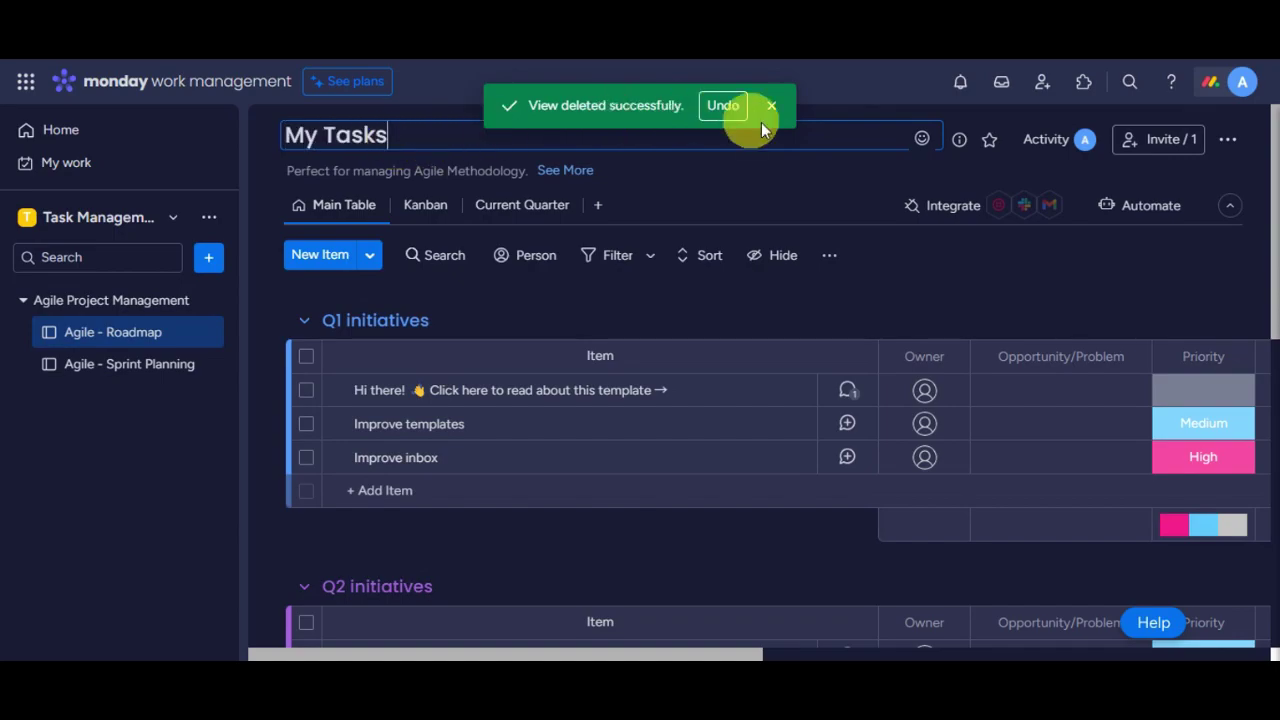
pyautogui.click(818, 195)
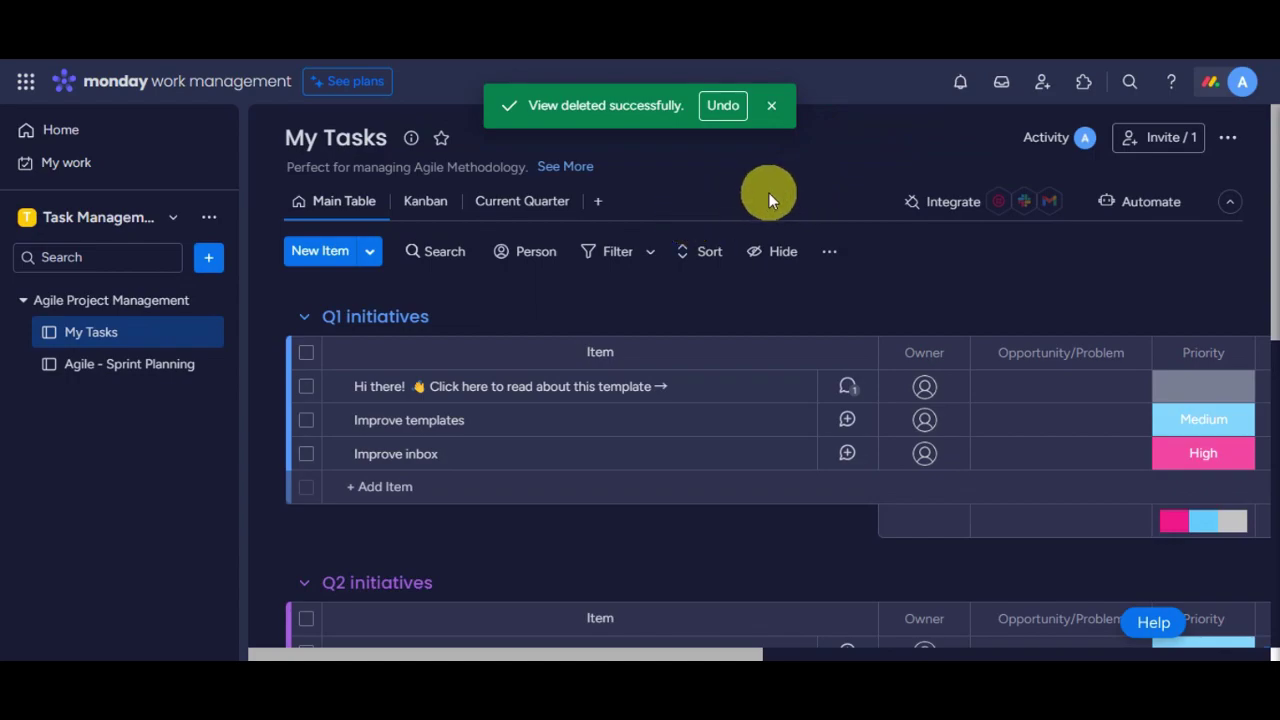
# - Switch the My Tasks board to its Kanban view
pyautogui.click(424, 201)
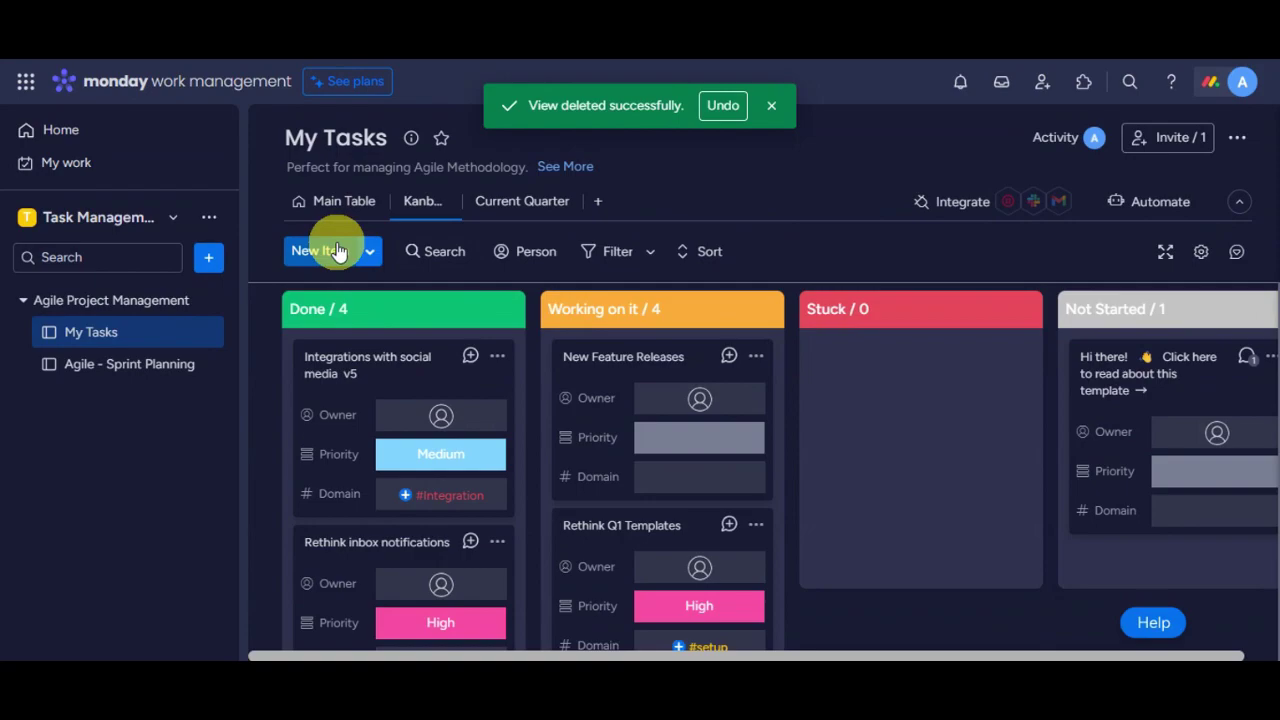
# - Create a new item named TASKS with High priority, checking Domain and Tier options
pyautogui.click(331, 251)
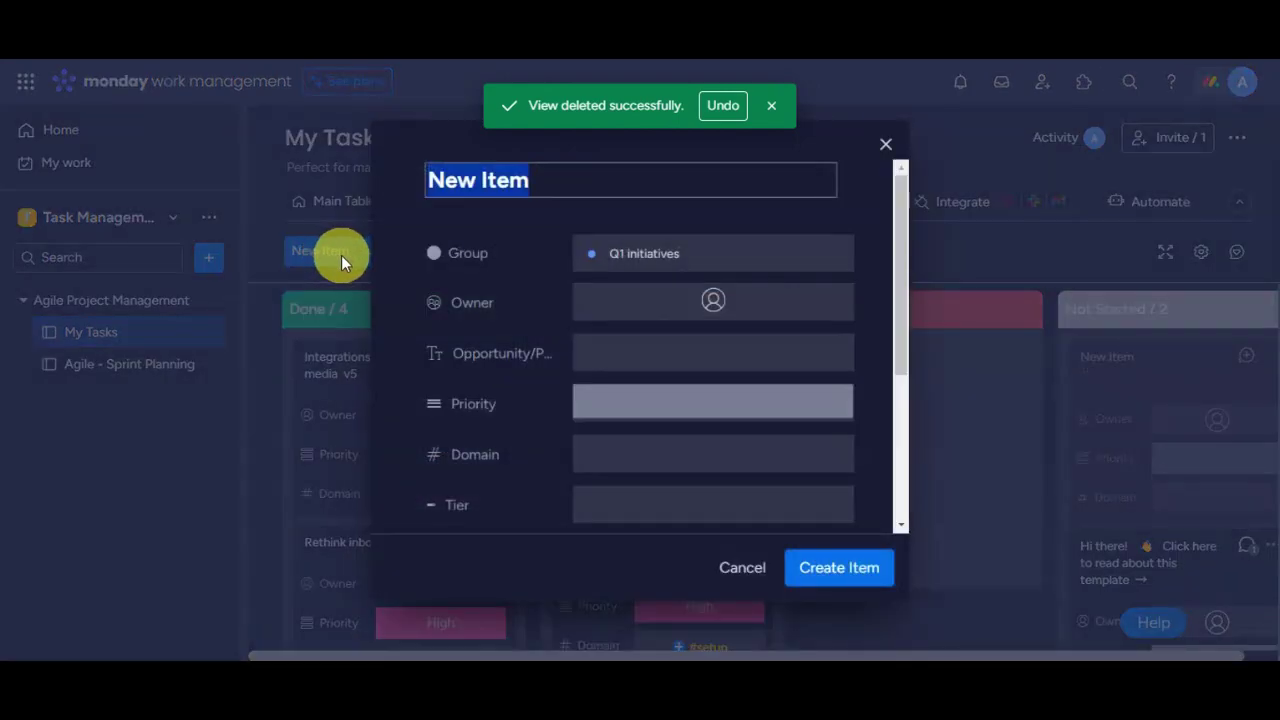
pyautogui.press('BackSpace')
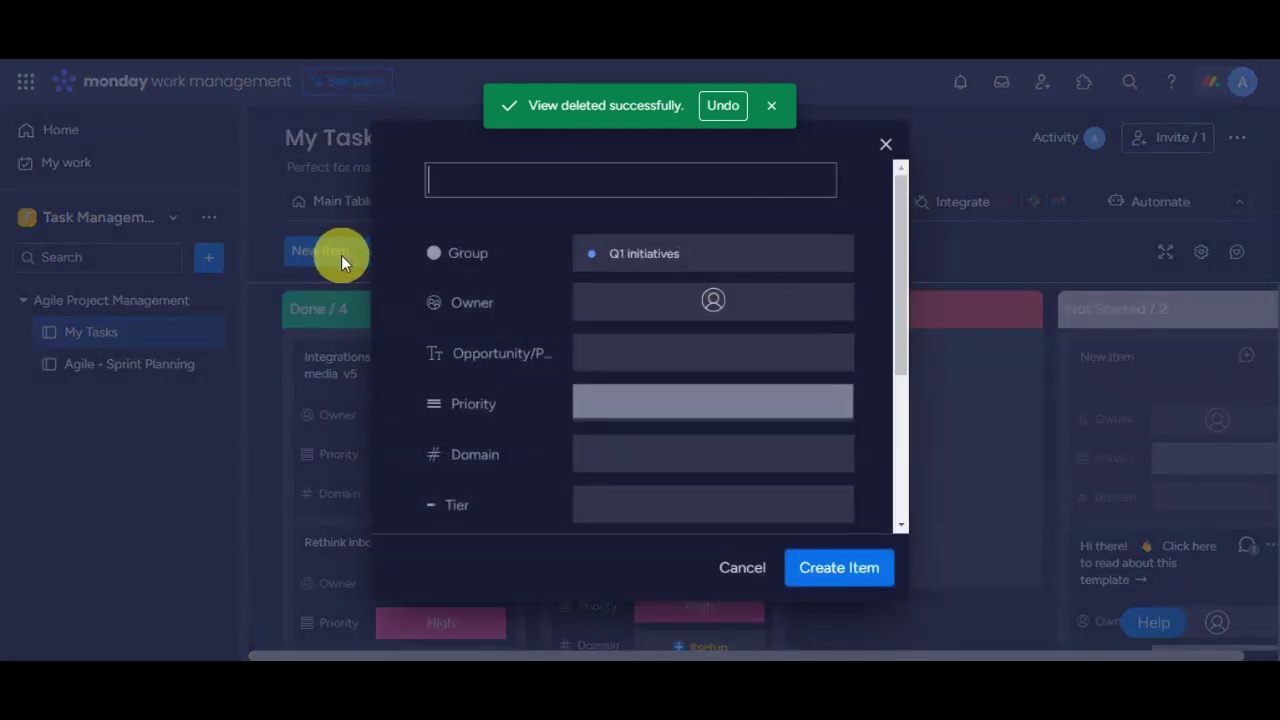
pyautogui.write('TASKS')
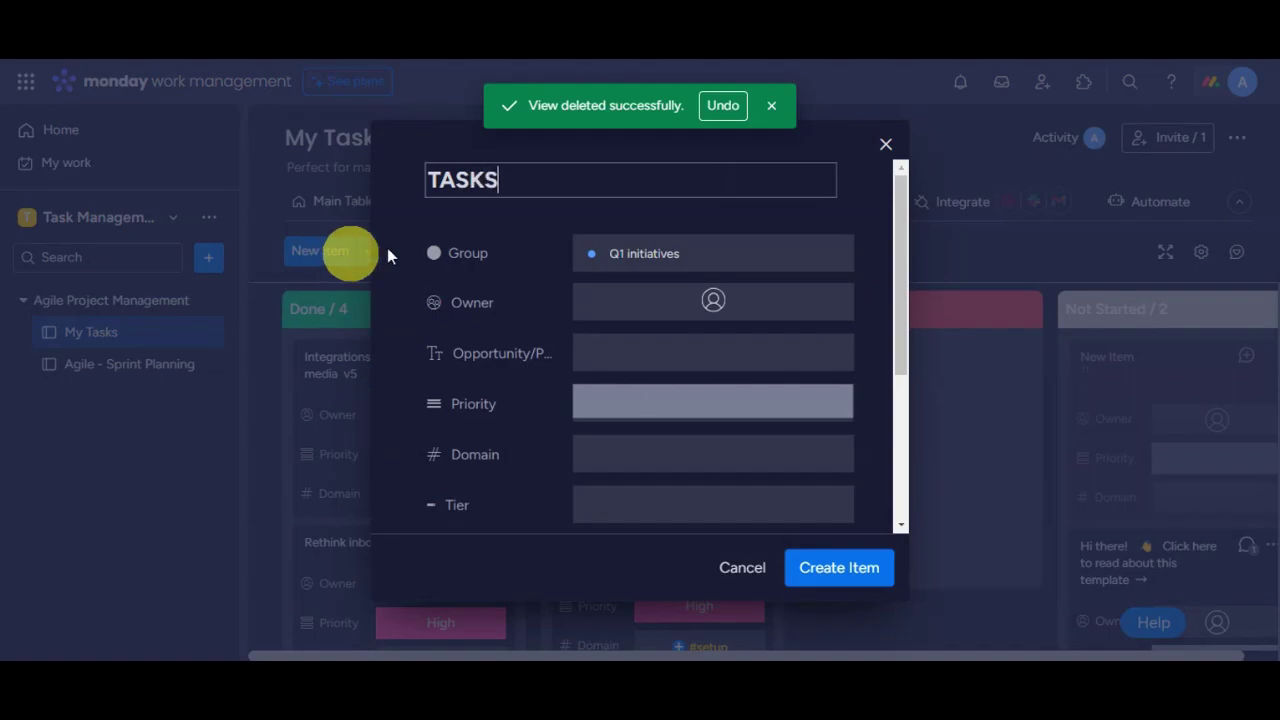
pyautogui.scroll(-2, 729, 309)
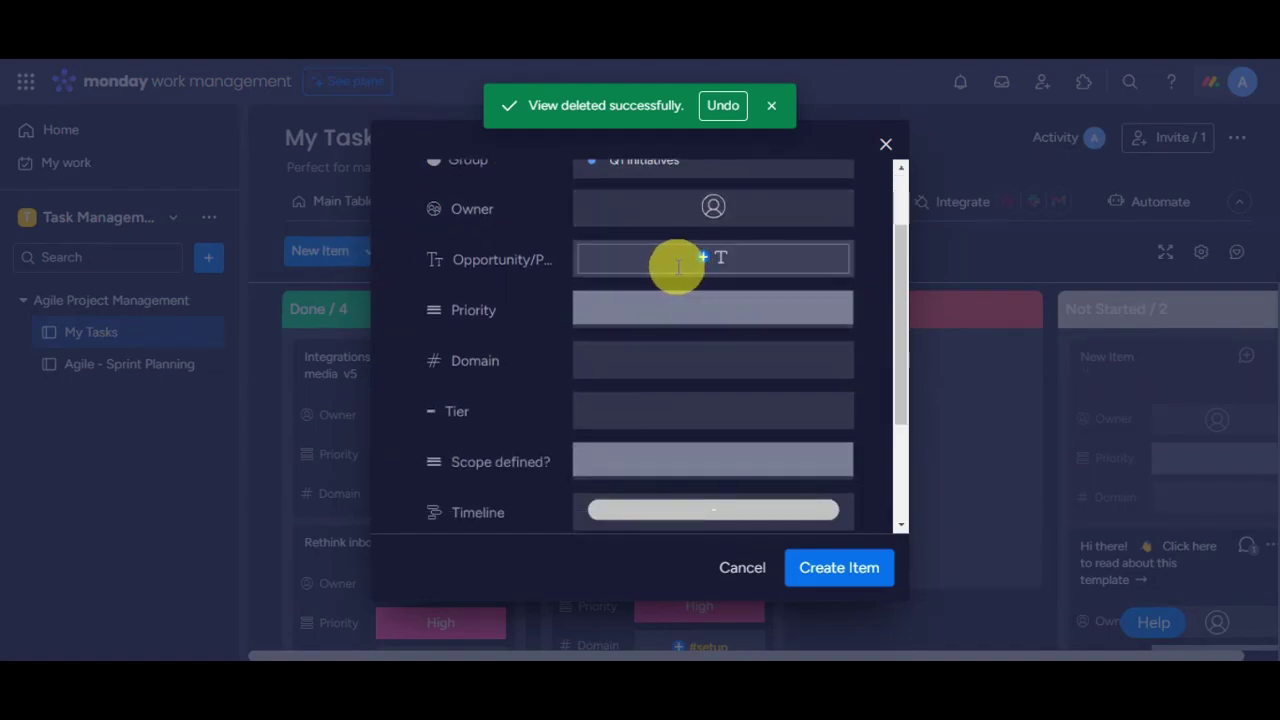
pyautogui.click(703, 256)
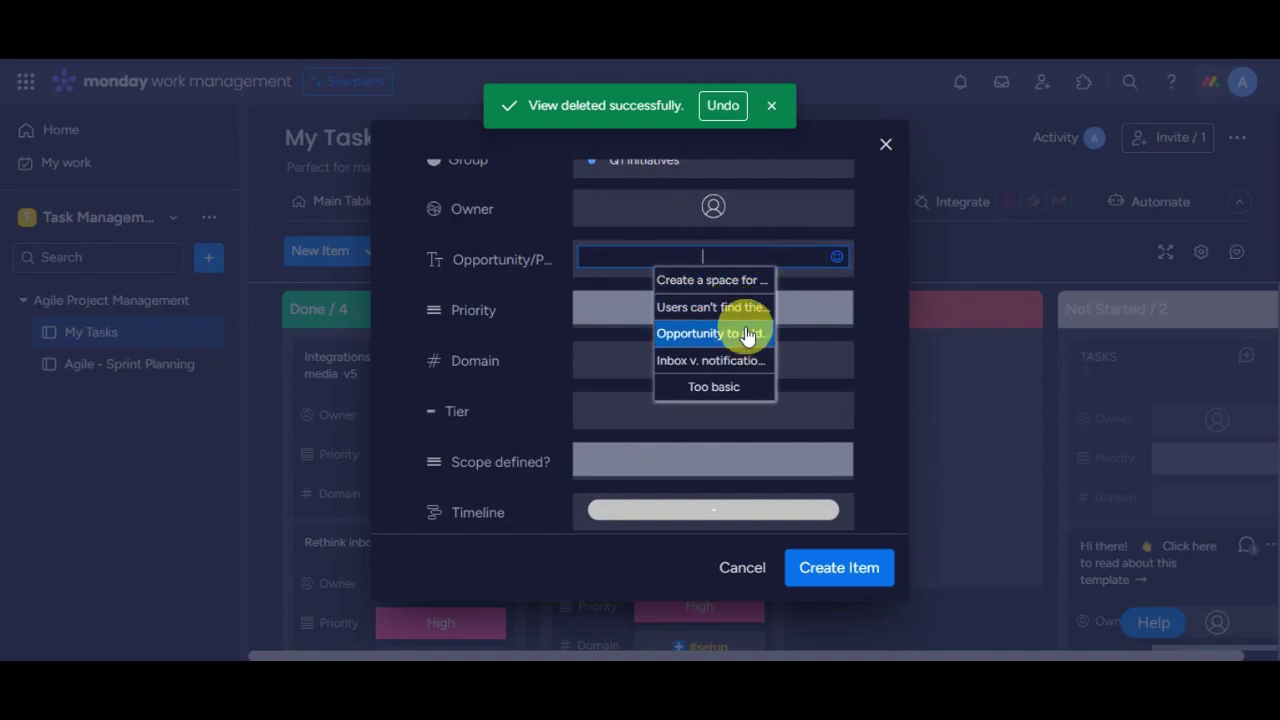
pyautogui.click(838, 345)
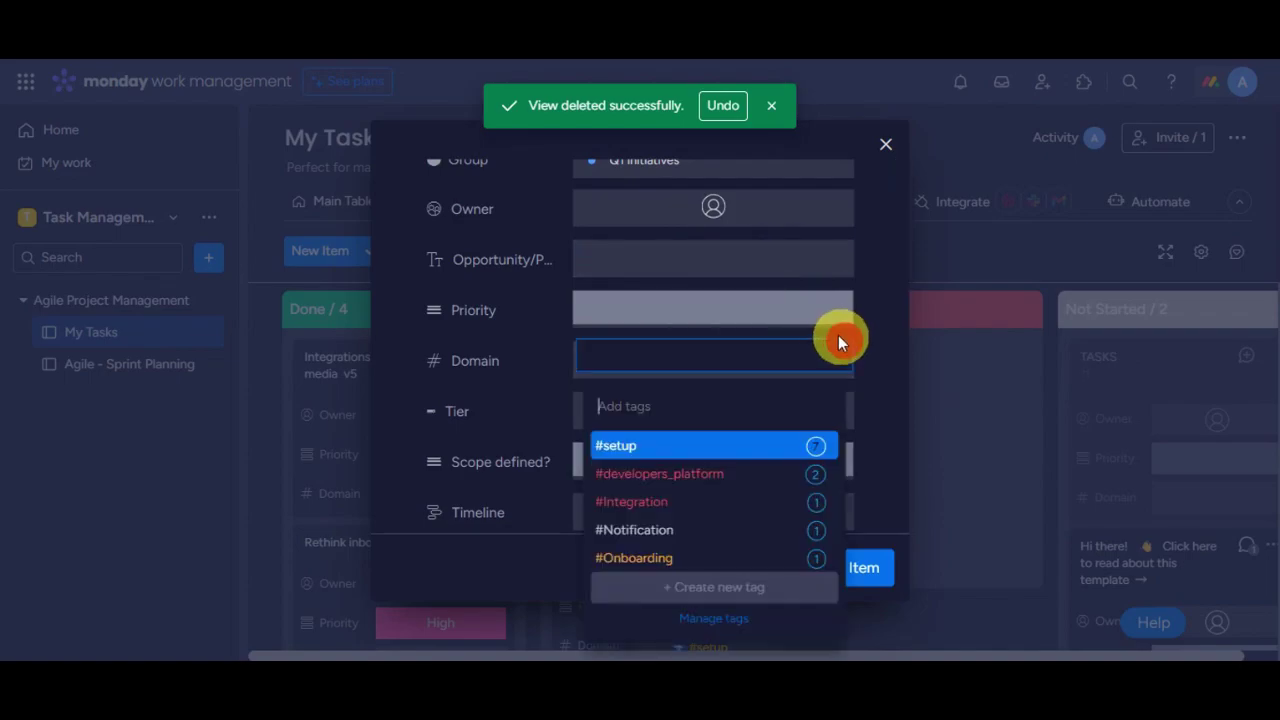
pyautogui.click(680, 305)
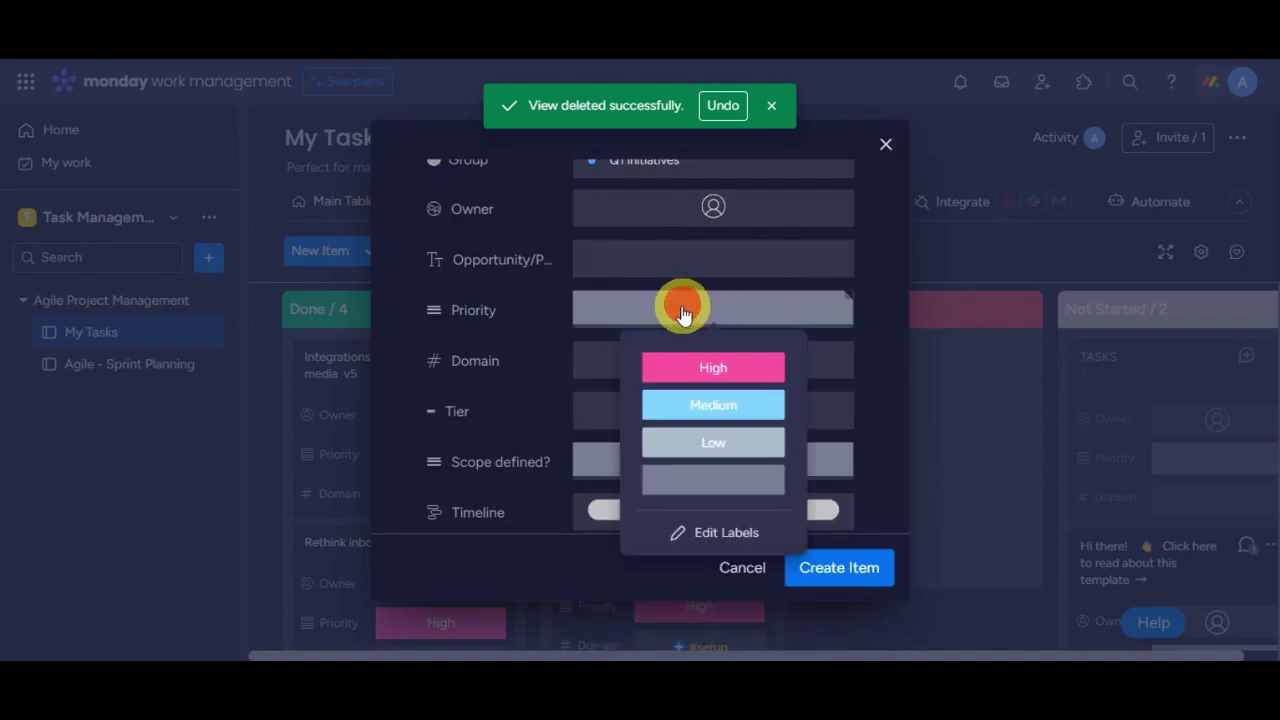
pyautogui.click(705, 372)
pyautogui.click(643, 366)
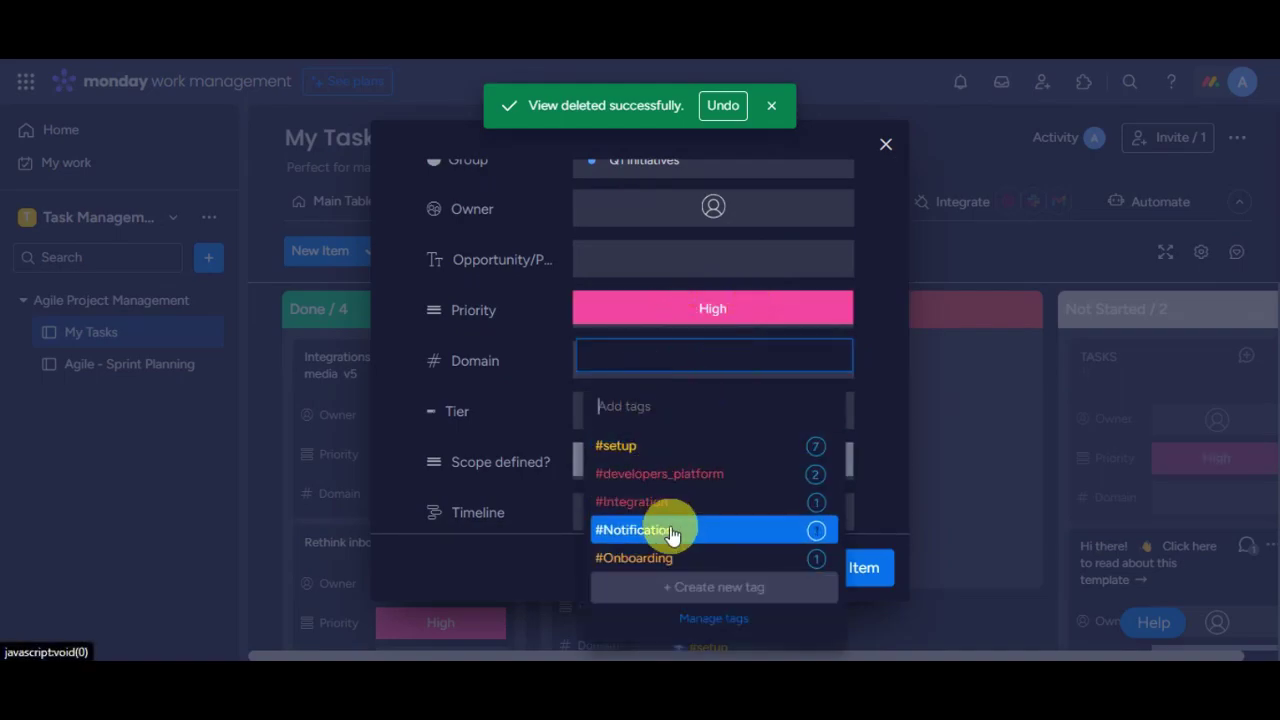
pyautogui.click(755, 411)
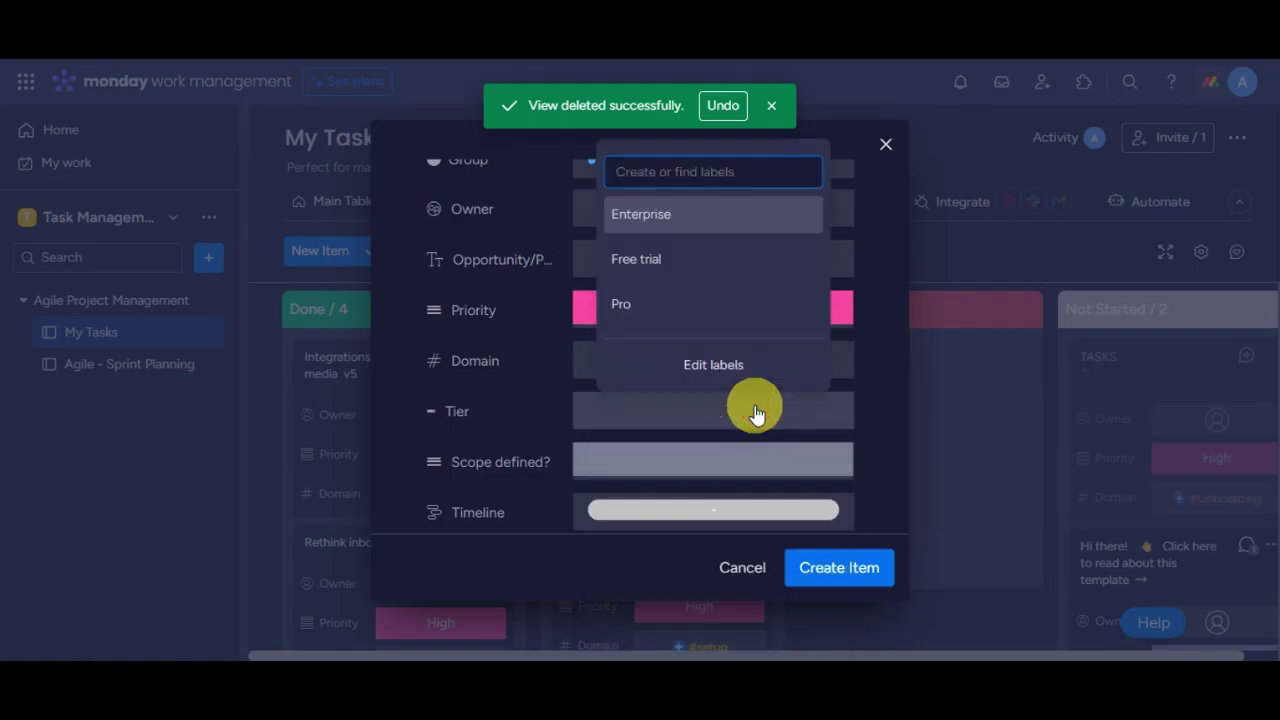
pyautogui.click(840, 570)
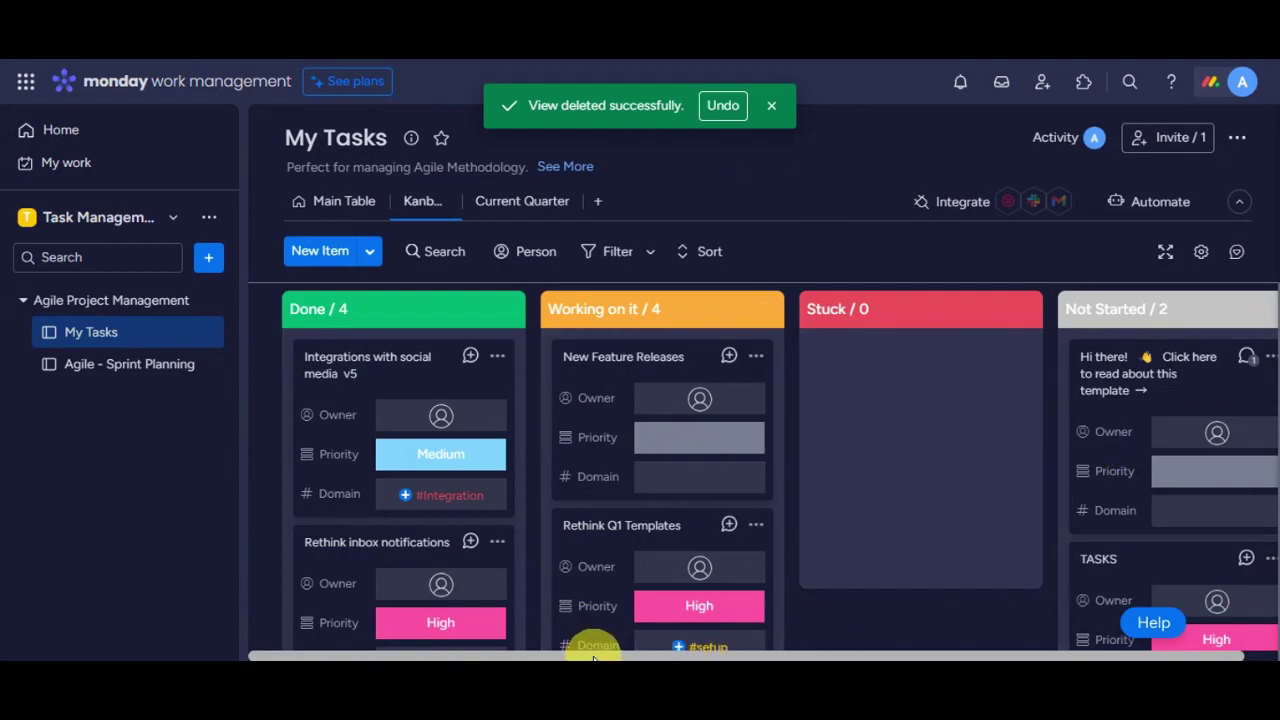
# - Drag the TASKS card into the Done column
pyautogui.moveTo(593, 657); pyautogui.dragTo(507, 657)
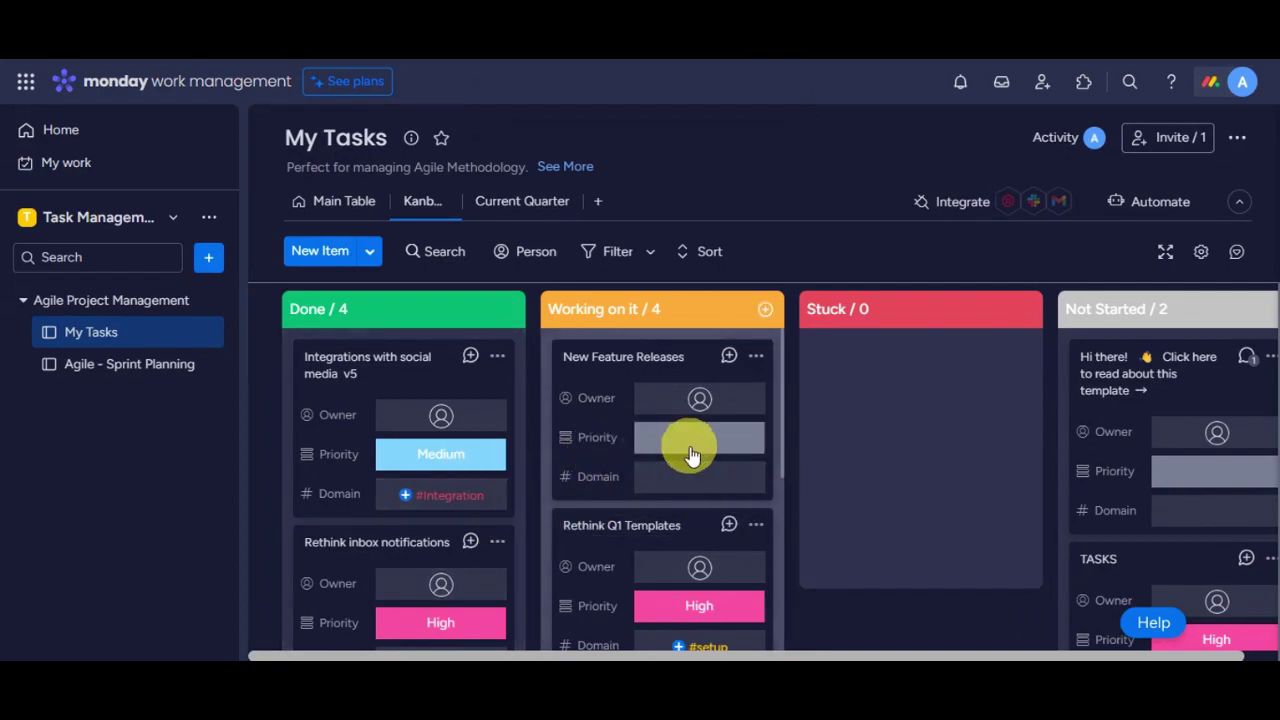
pyautogui.scroll(-1, 692, 460)
pyautogui.scroll(-2, 486, 500)
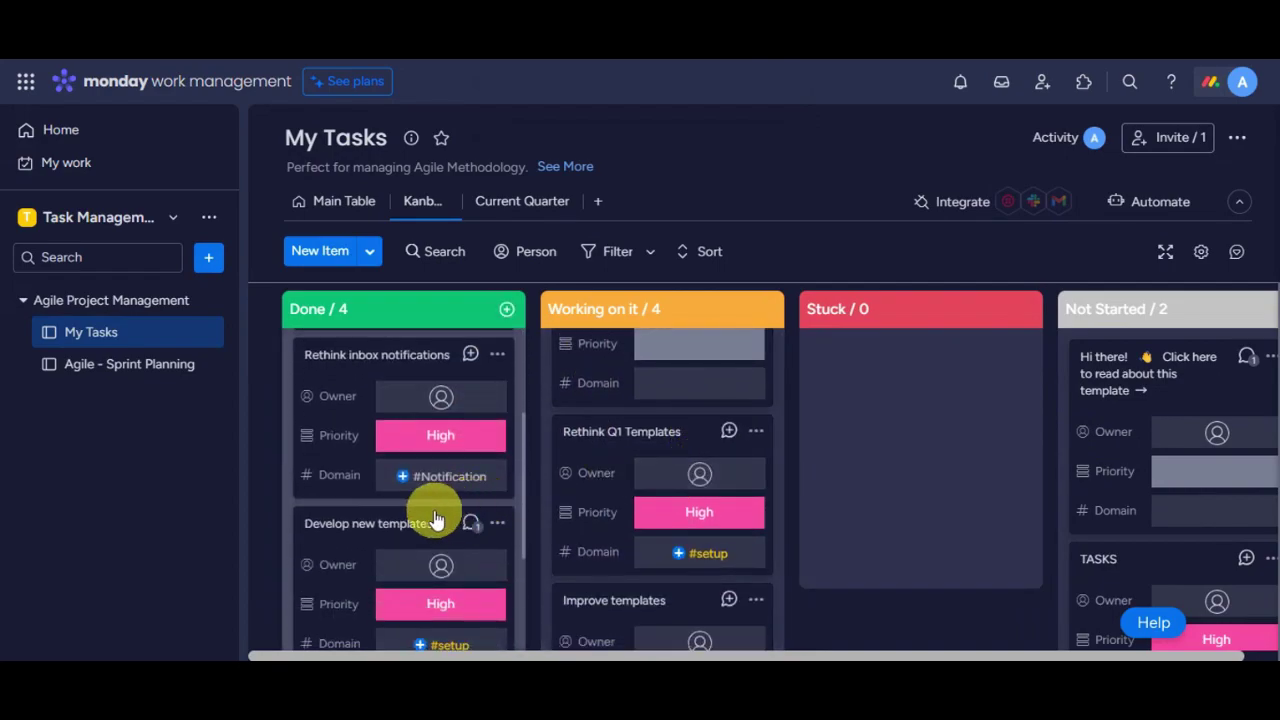
pyautogui.scroll(2, 435, 518)
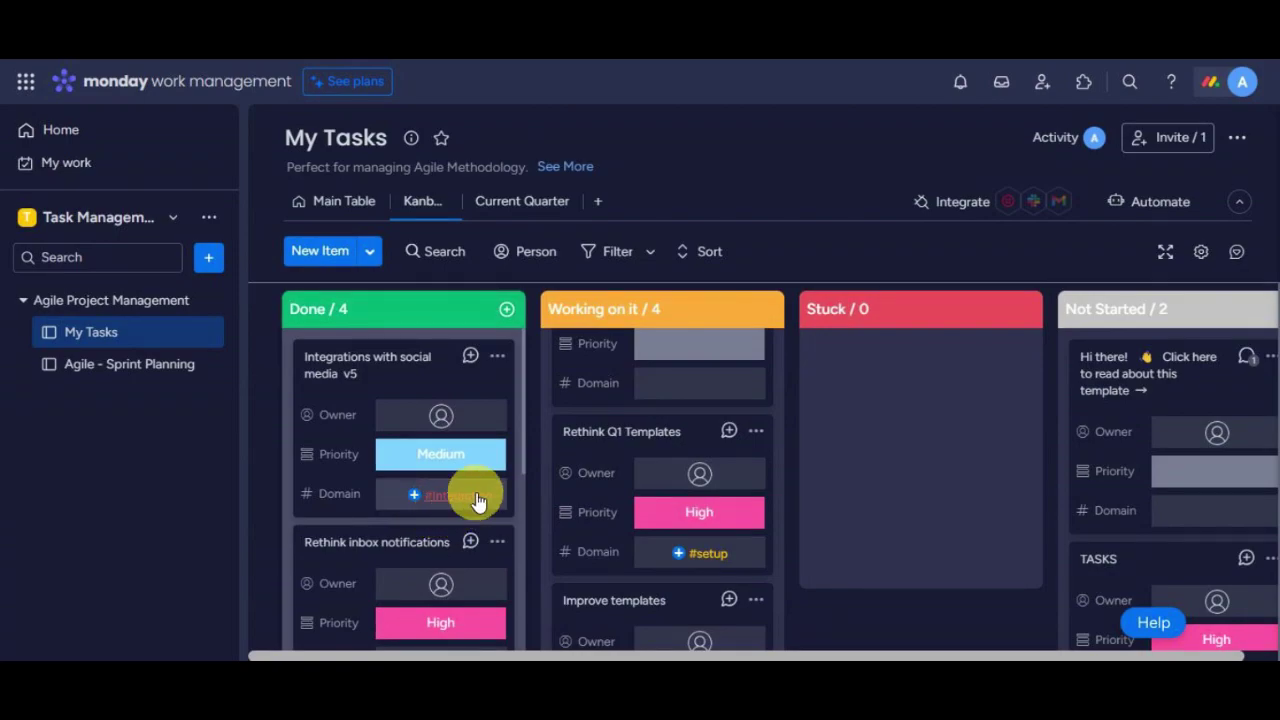
pyautogui.scroll(1, 571, 486)
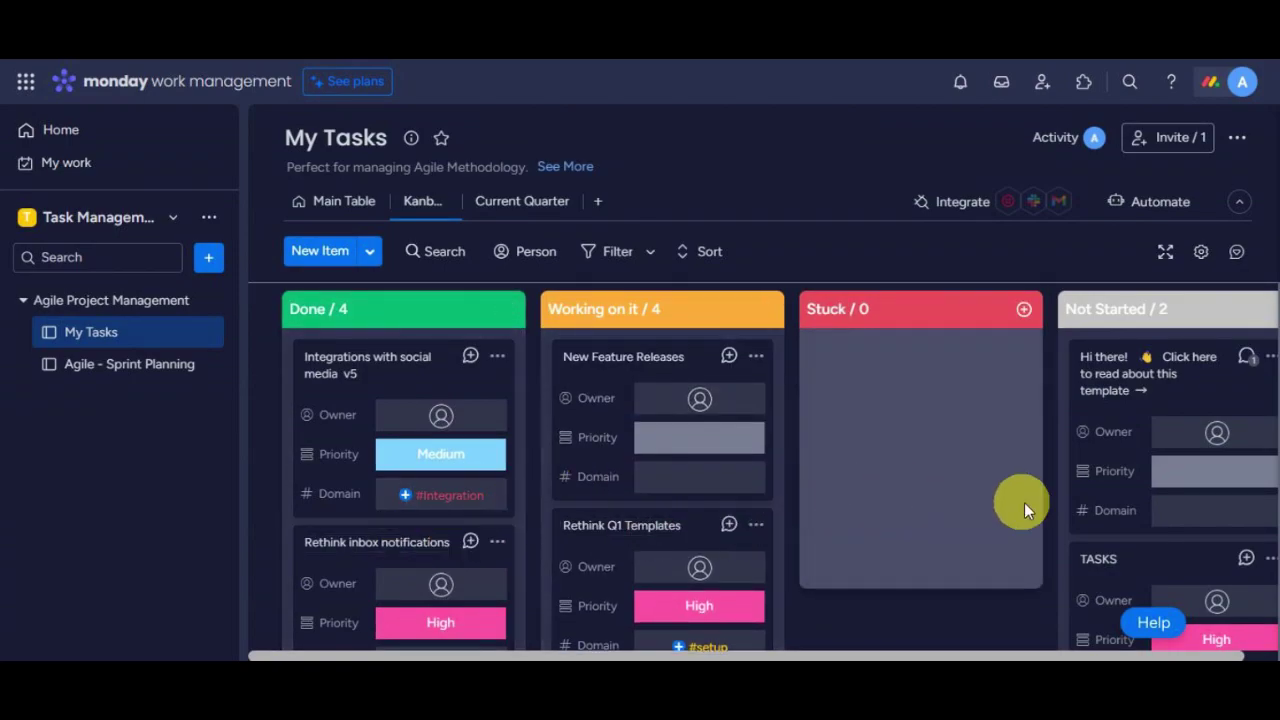
pyautogui.scroll(-2, 400, 535)
pyautogui.scroll(-2, 425, 530)
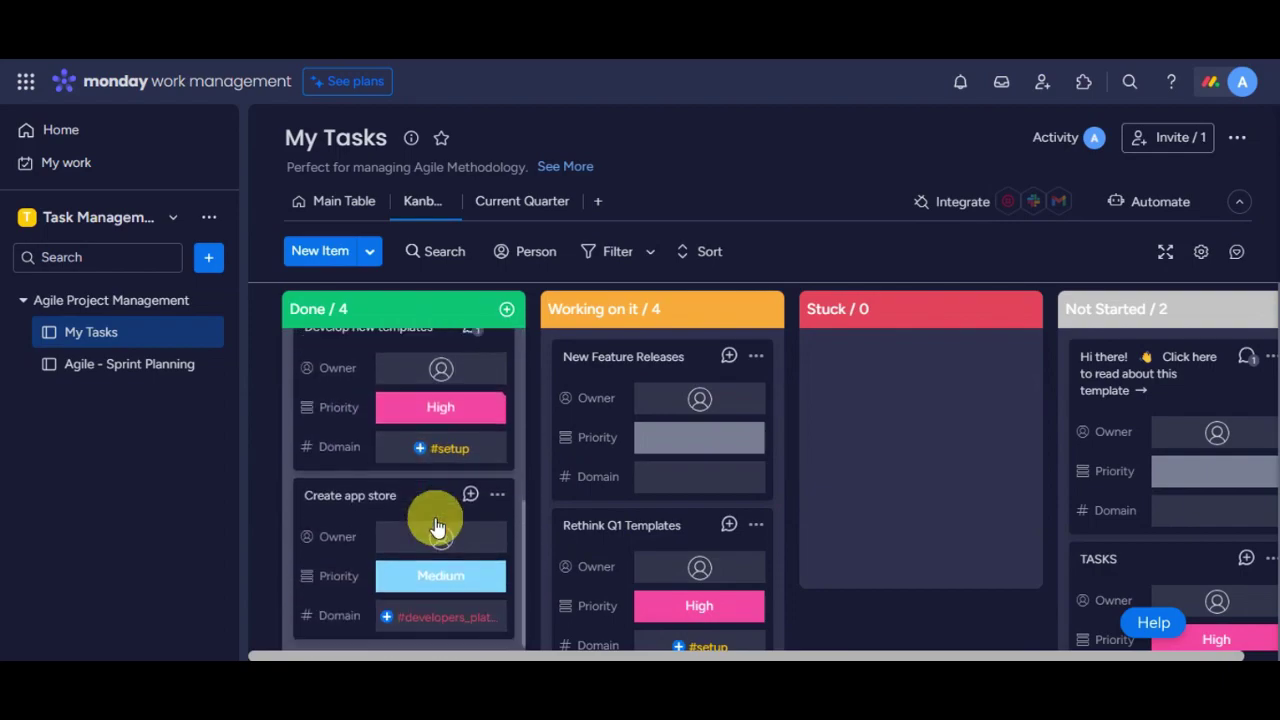
pyautogui.scroll(-1, 636, 538)
pyautogui.scroll(-2, 636, 538)
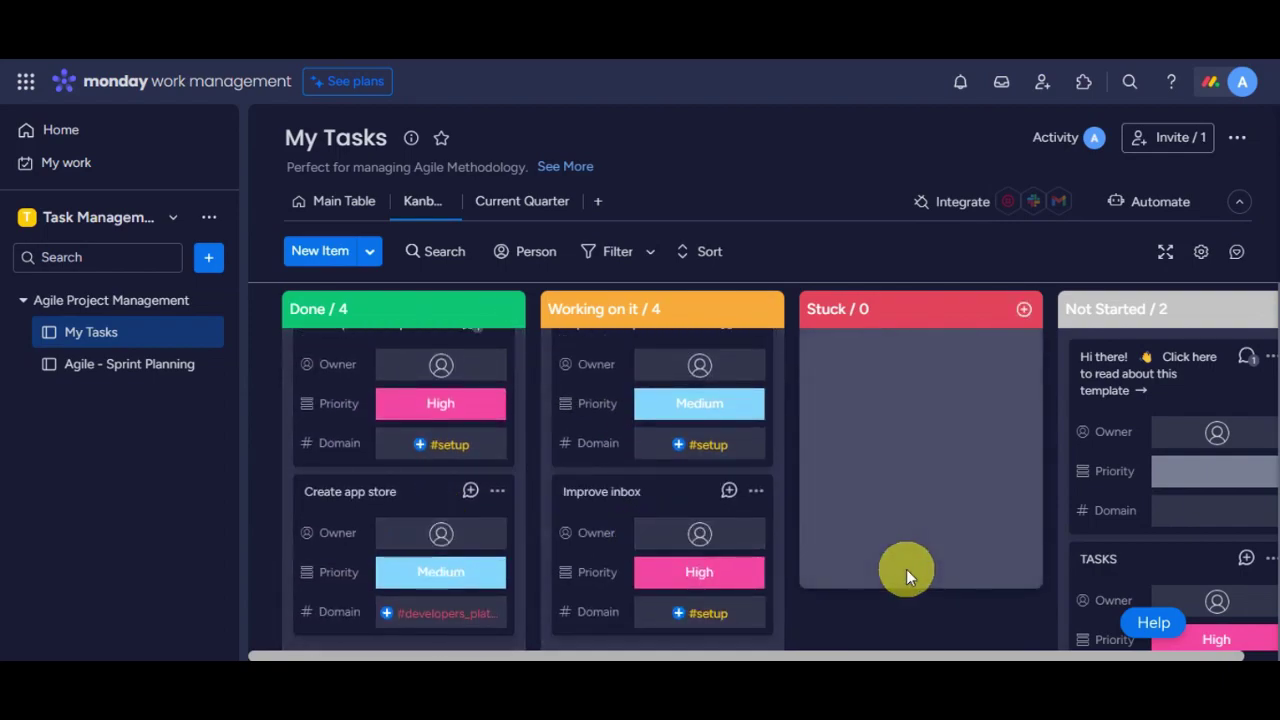
pyautogui.scroll(-1, 1170, 568)
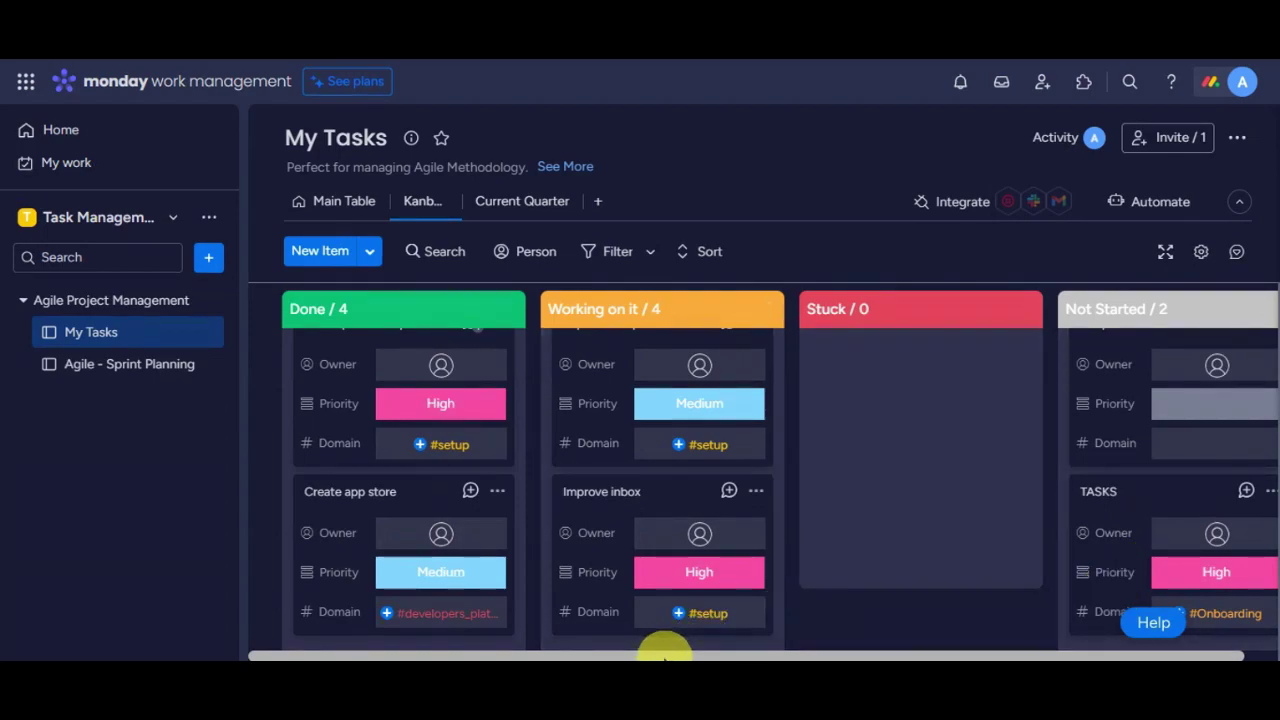
# - Move the New Feature Releases card from Working on it into Stuck
pyautogui.moveTo(664, 652); pyautogui.dragTo(766, 651)
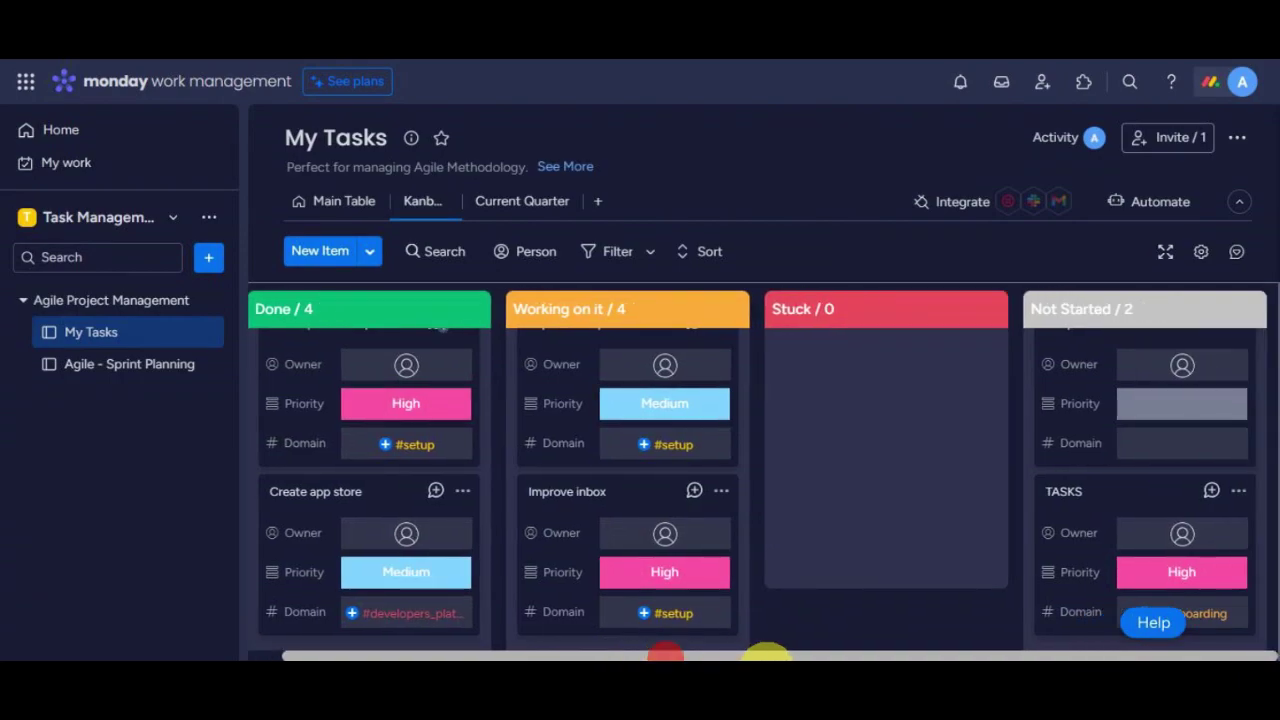
pyautogui.moveTo(1089, 497); pyautogui.dragTo(318, 363)
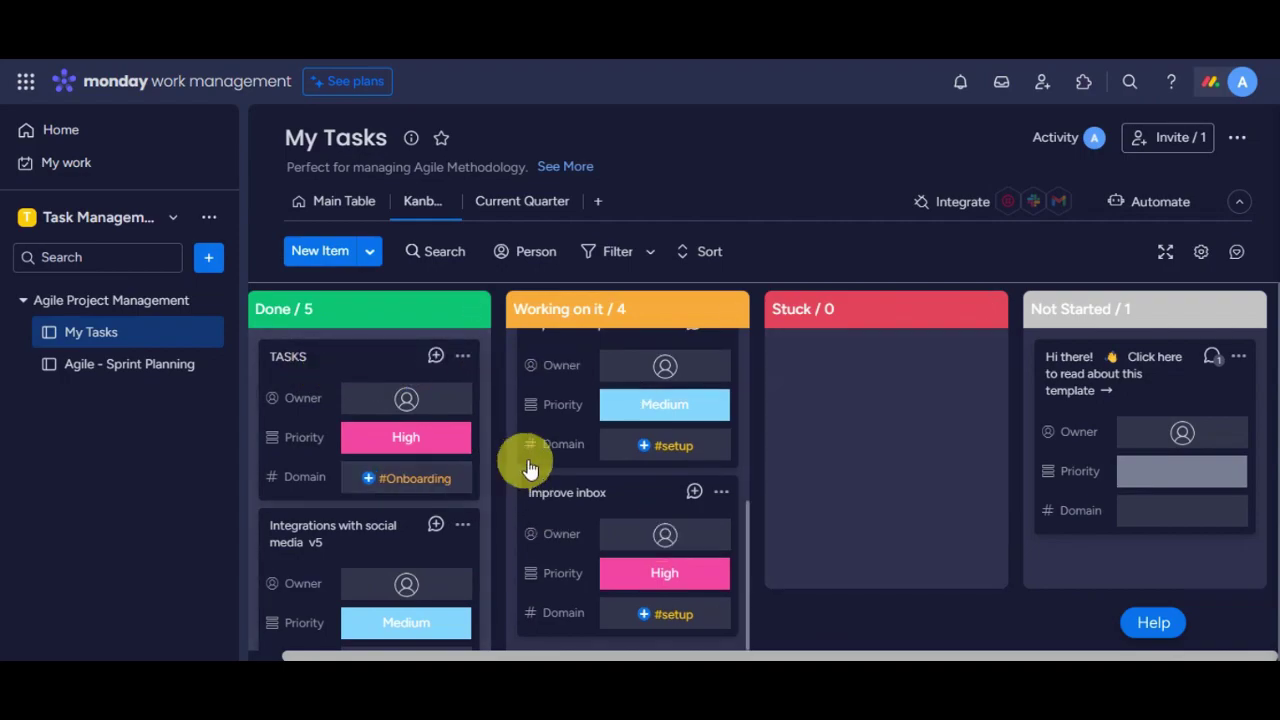
pyautogui.scroll(4, 550, 430)
pyautogui.moveTo(586, 357); pyautogui.dragTo(846, 357)
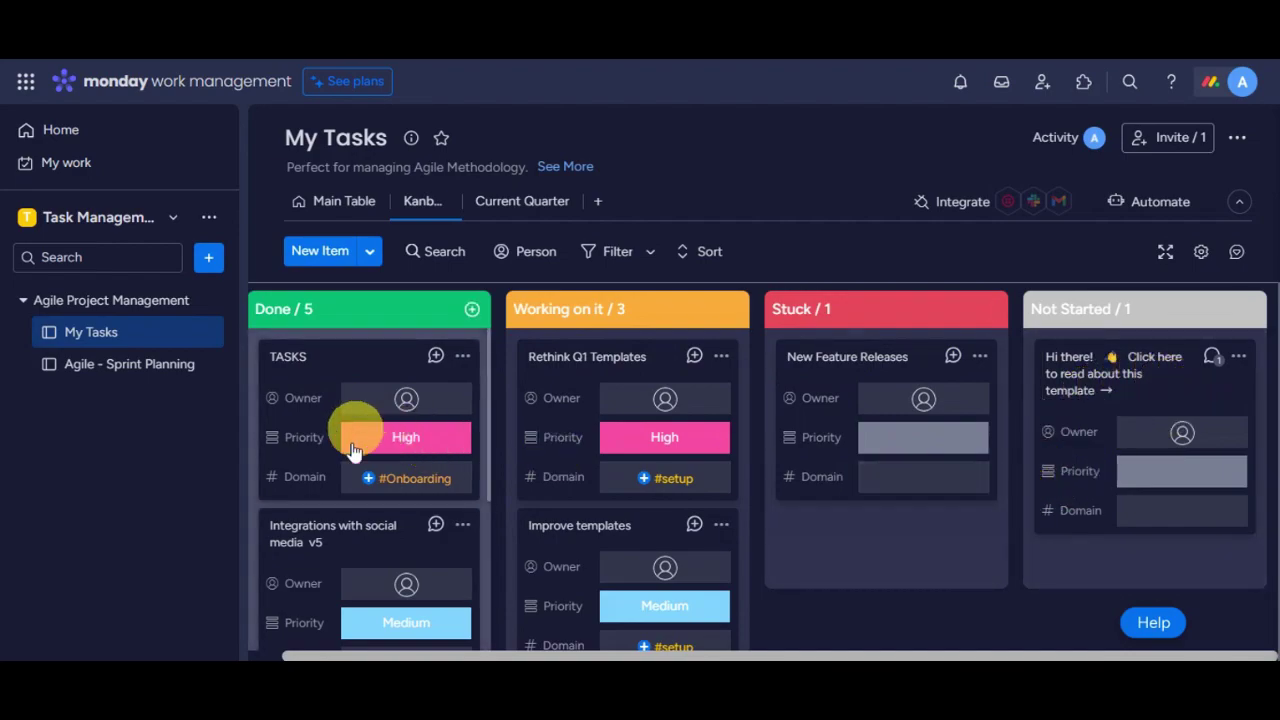
# - Add a 'Finished' card with Medium priority to the Done column, then check the other add-item options
pyautogui.click(471, 309)
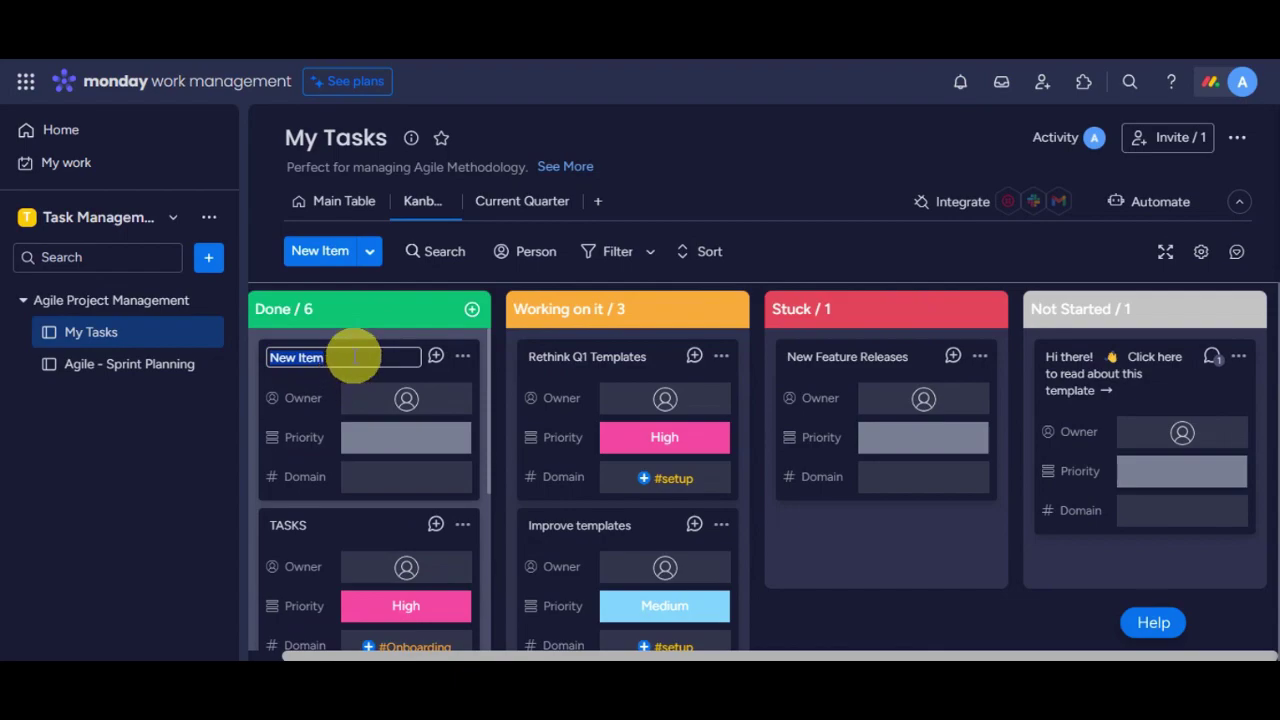
pyautogui.press('BackSpace')
pyautogui.write('Finished')
pyautogui.click(376, 440)
pyautogui.click(437, 265)
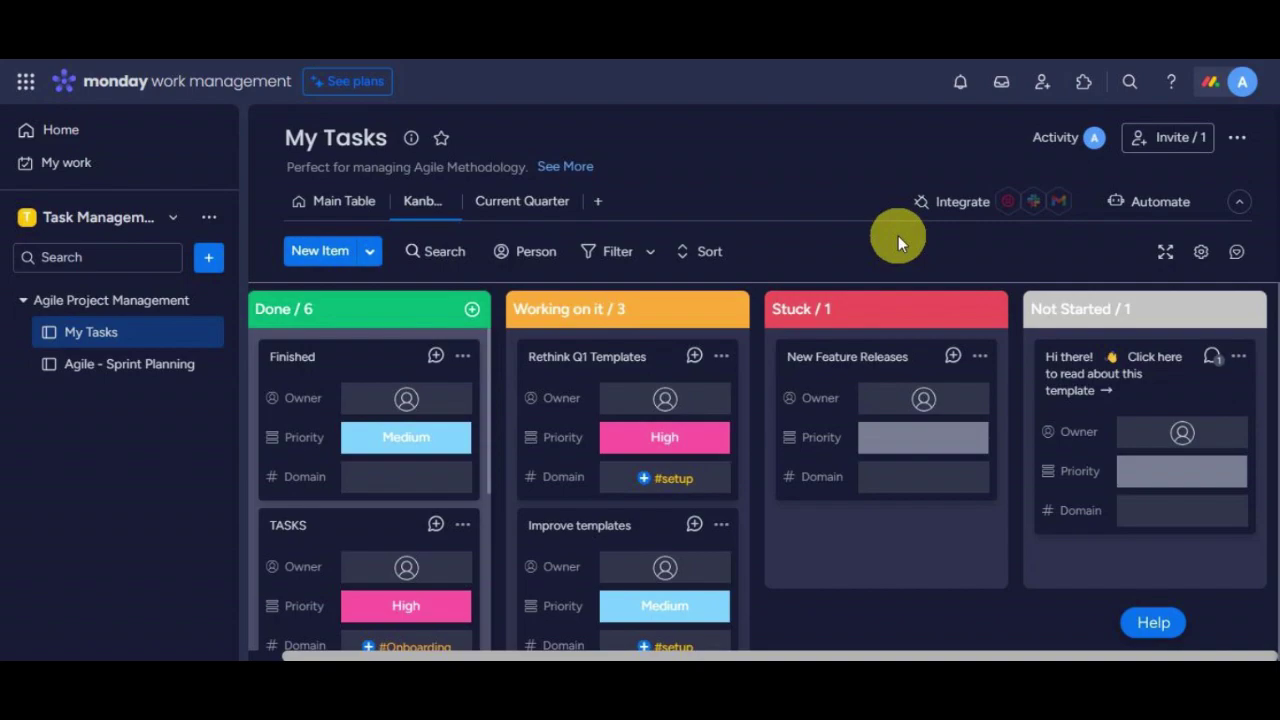
pyautogui.click(368, 260)
pyautogui.click(425, 330)
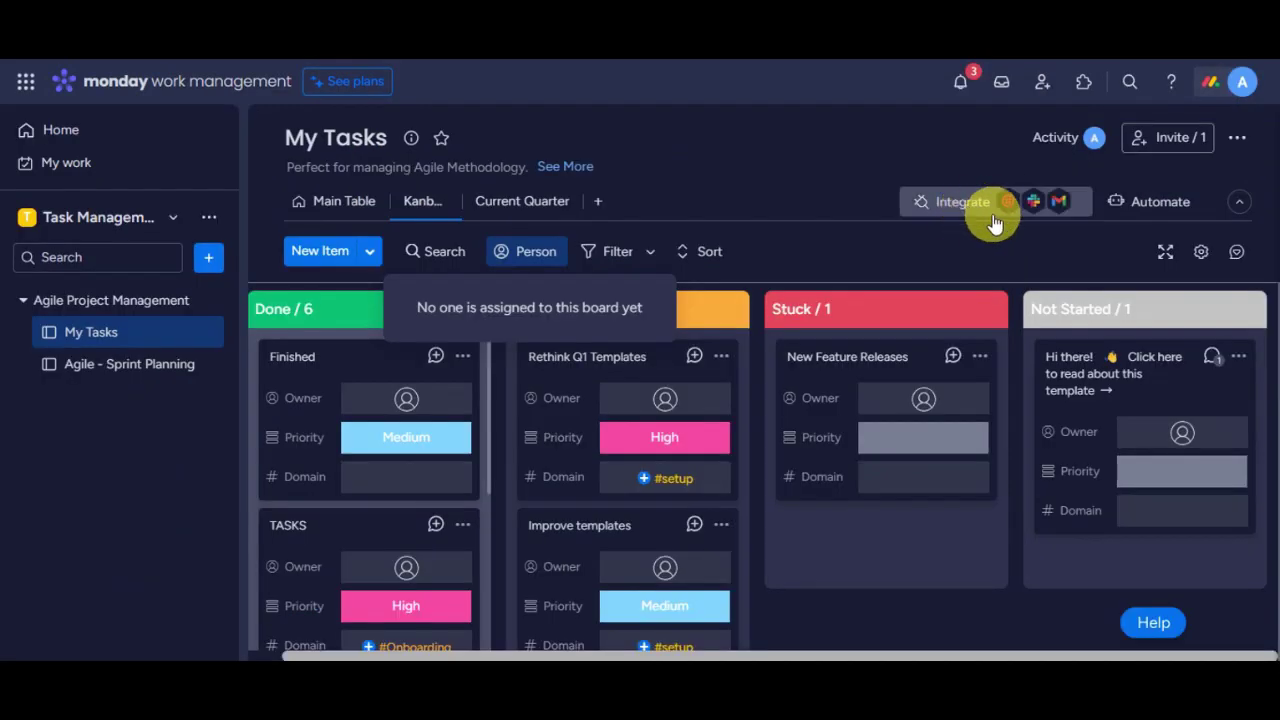
# - In Card Columns settings, turn off All Columns and Owner and show only Initiative status
pyautogui.click(1167, 254)
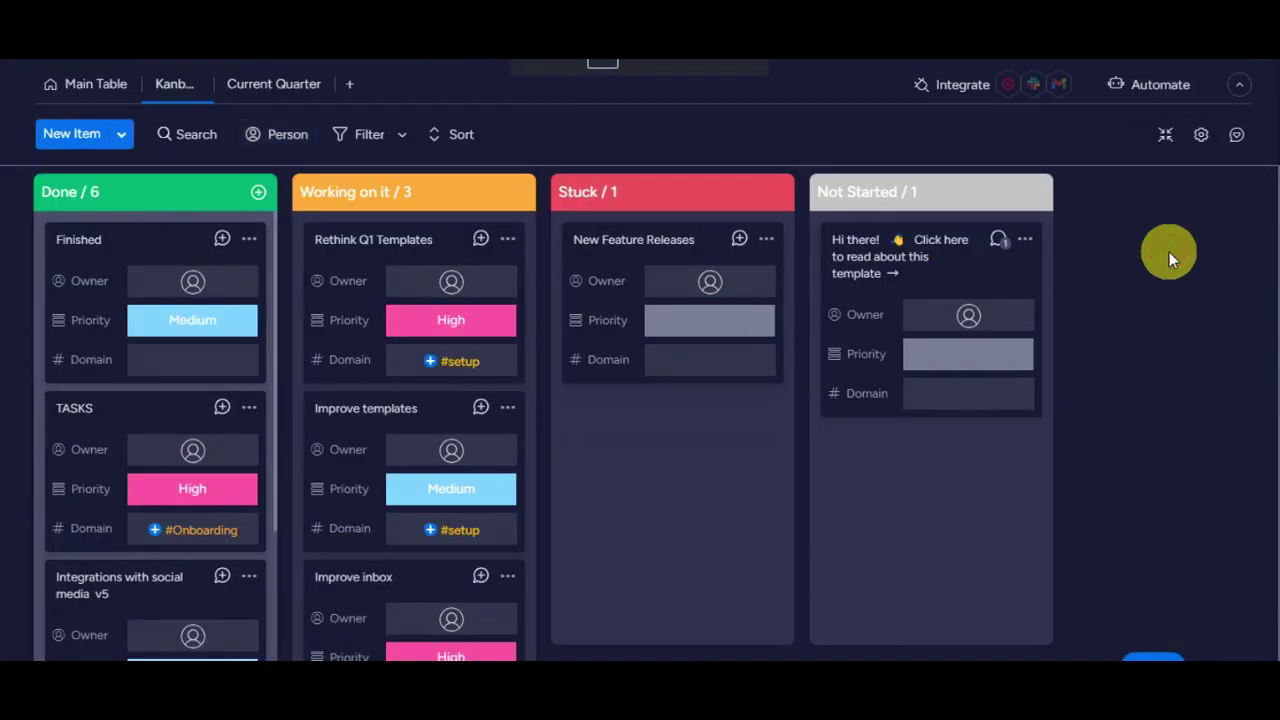
pyautogui.press('Escape')
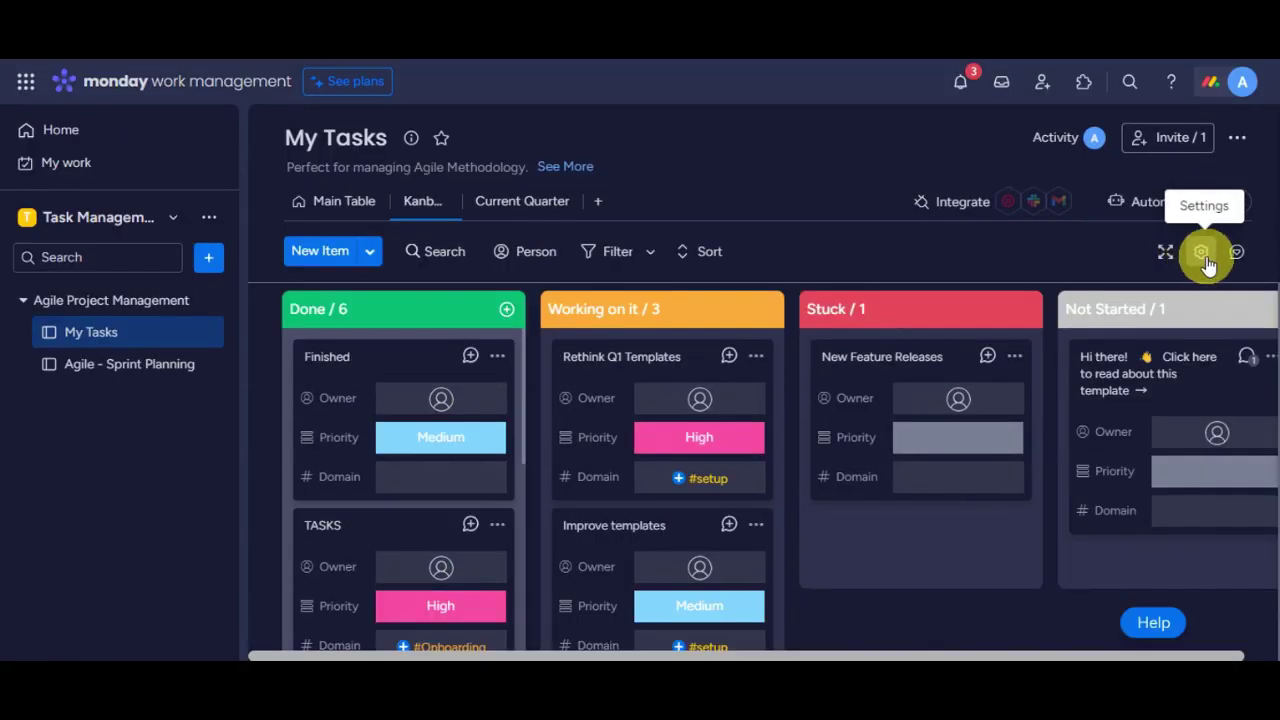
pyautogui.click(1201, 255)
pyautogui.scroll(-2, 1190, 350)
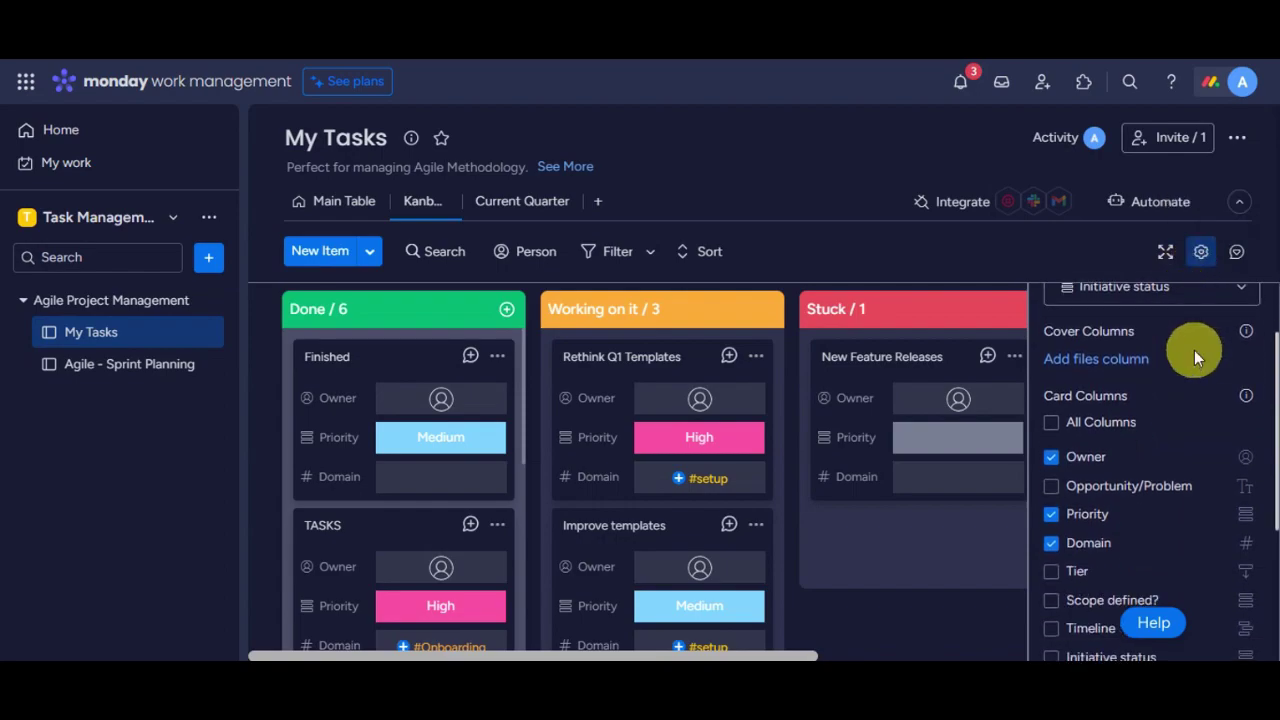
pyautogui.click(1053, 428)
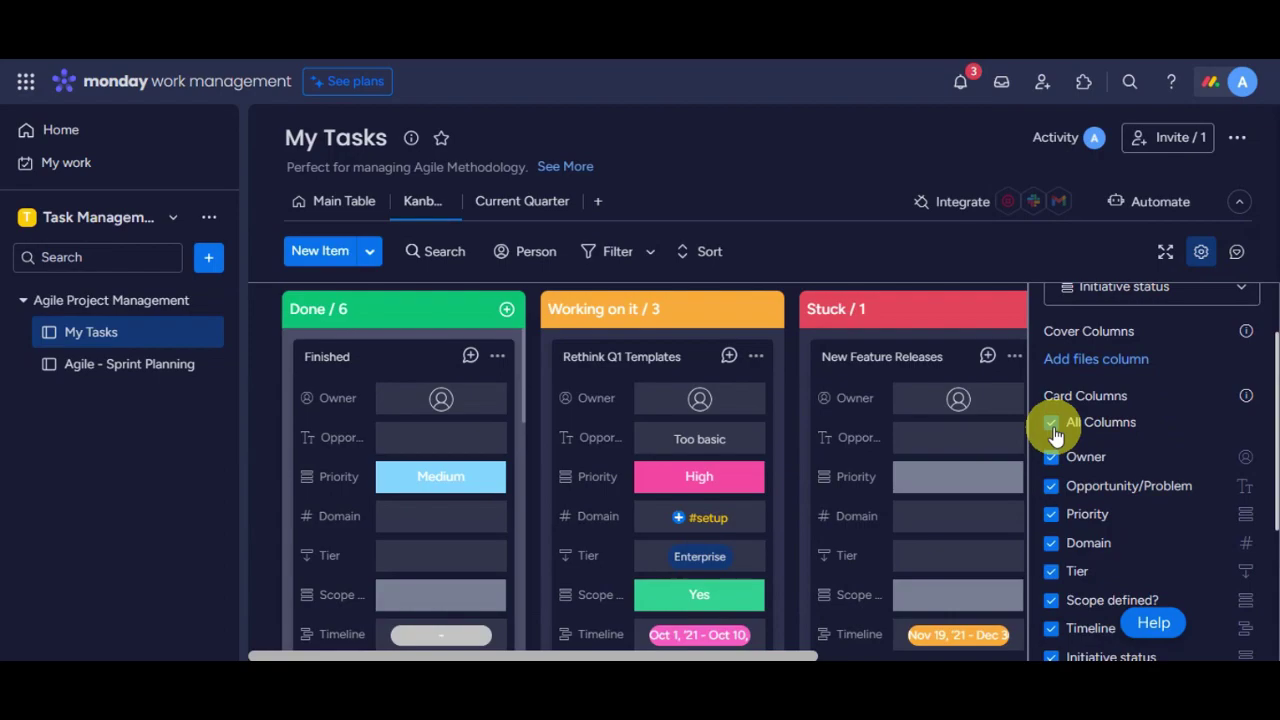
pyautogui.click(1053, 428)
pyautogui.scroll(-1, 1128, 450)
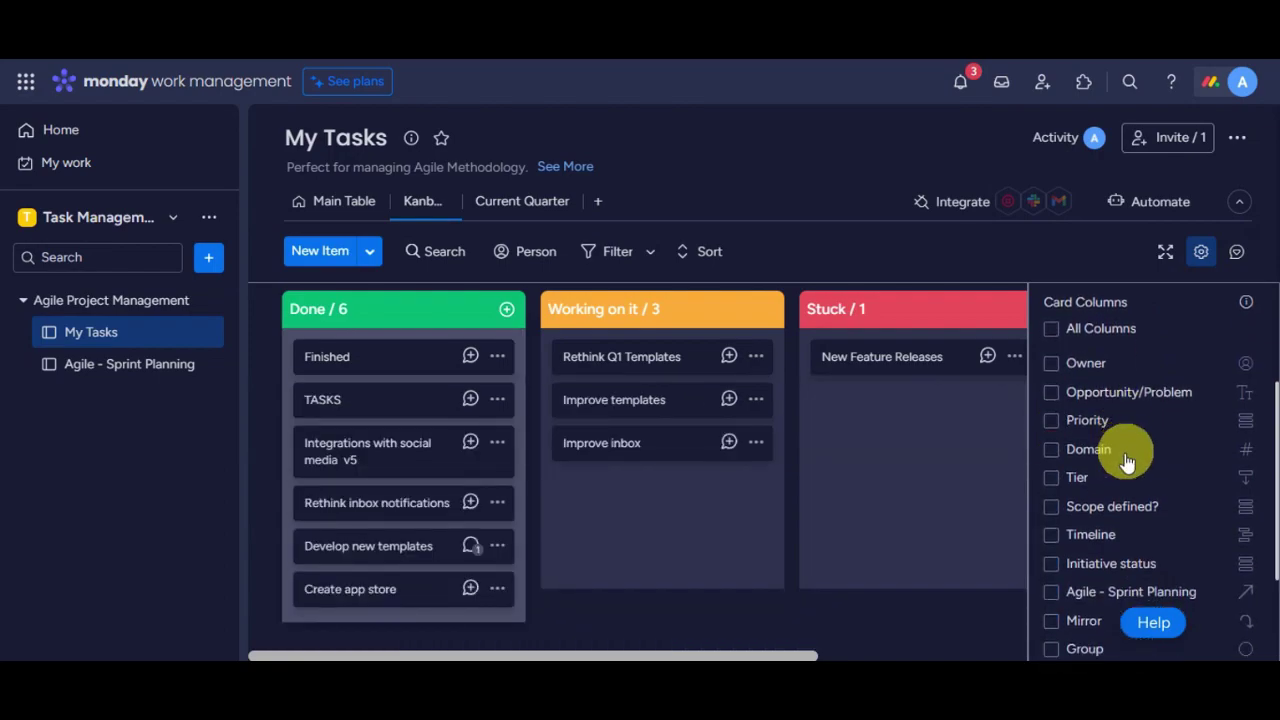
pyautogui.click(1052, 366)
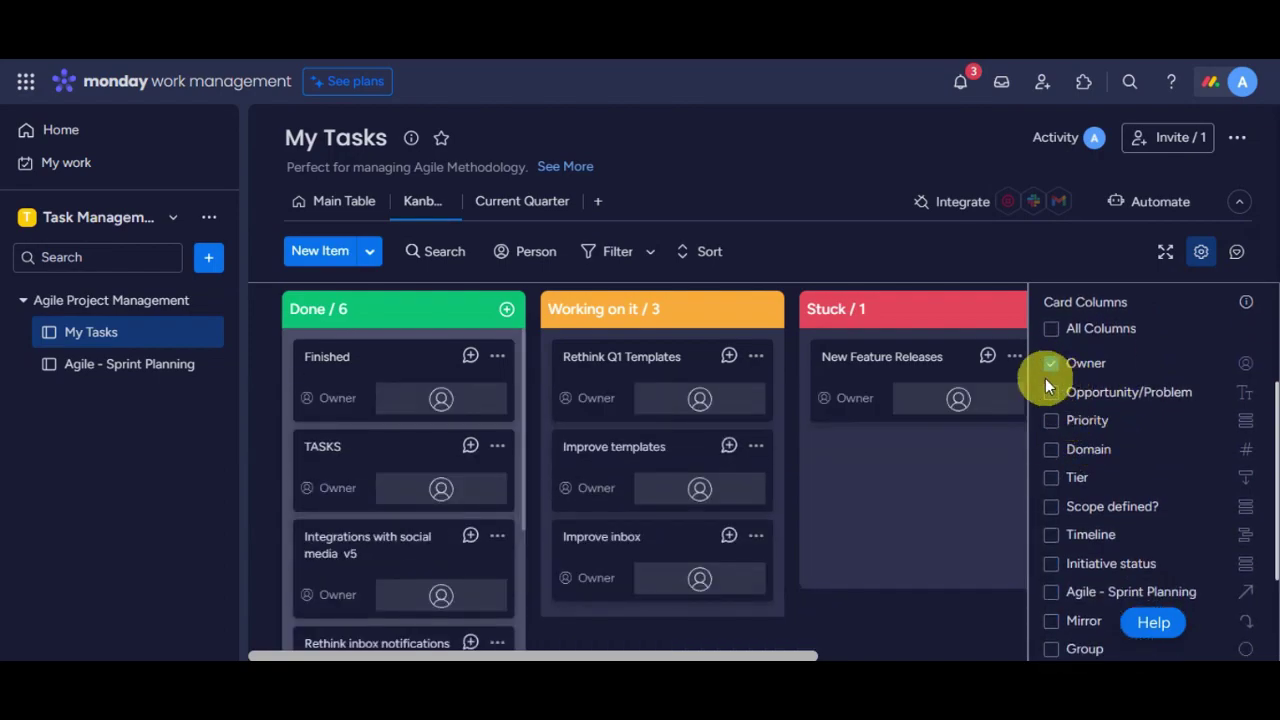
pyautogui.click(1050, 364)
pyautogui.scroll(-1, 1120, 460)
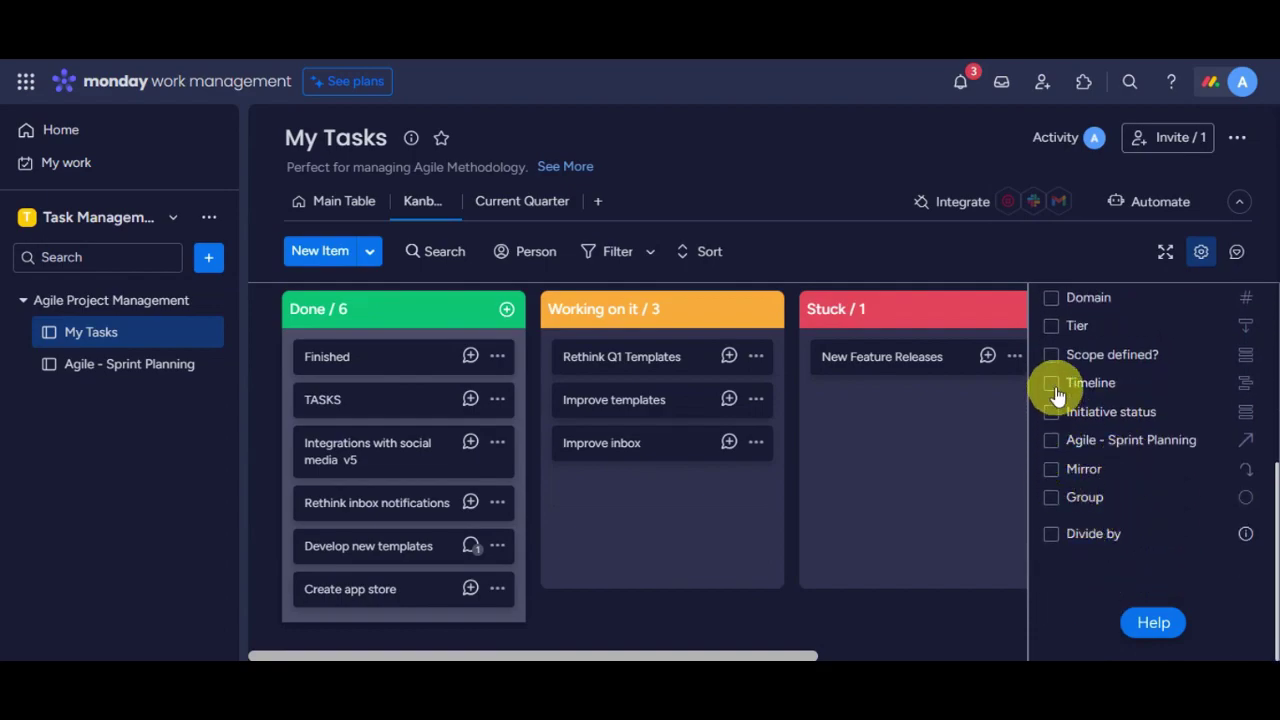
pyautogui.click(1052, 414)
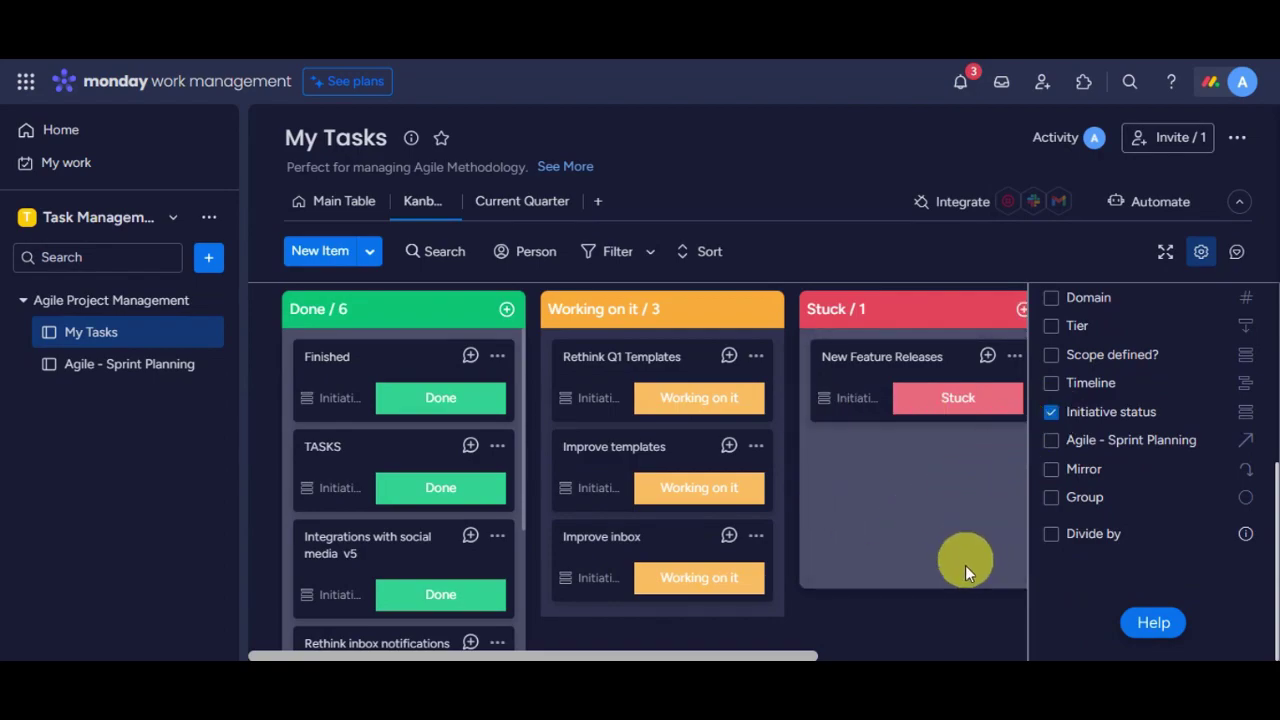
# - Post a 'done' update on the Finished item
pyautogui.click(1190, 268)
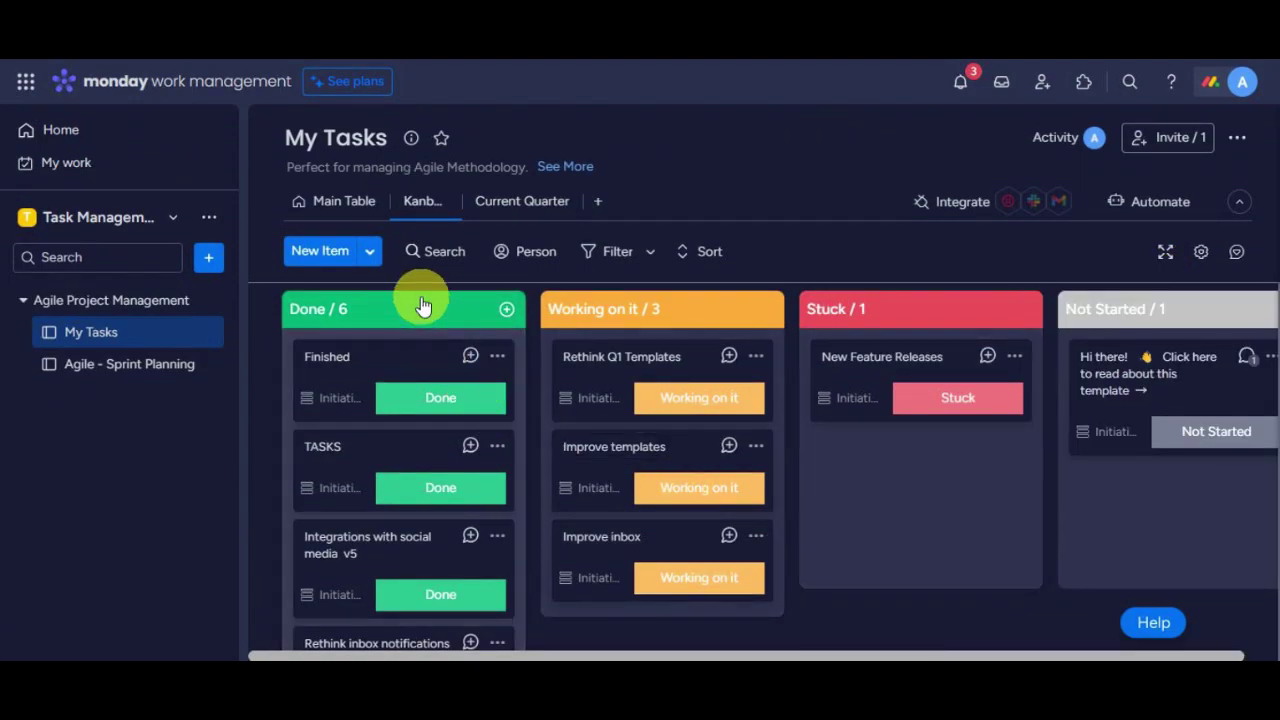
pyautogui.click(421, 357)
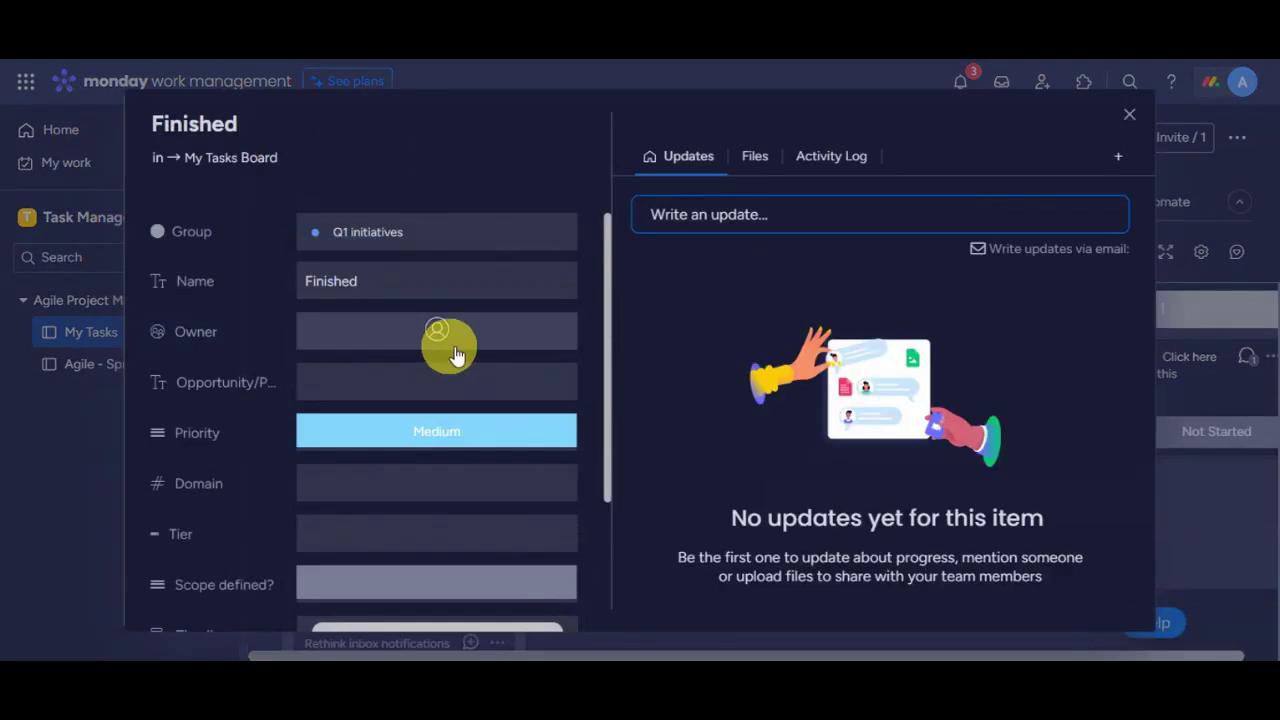
pyautogui.click(910, 212)
pyautogui.write('done')
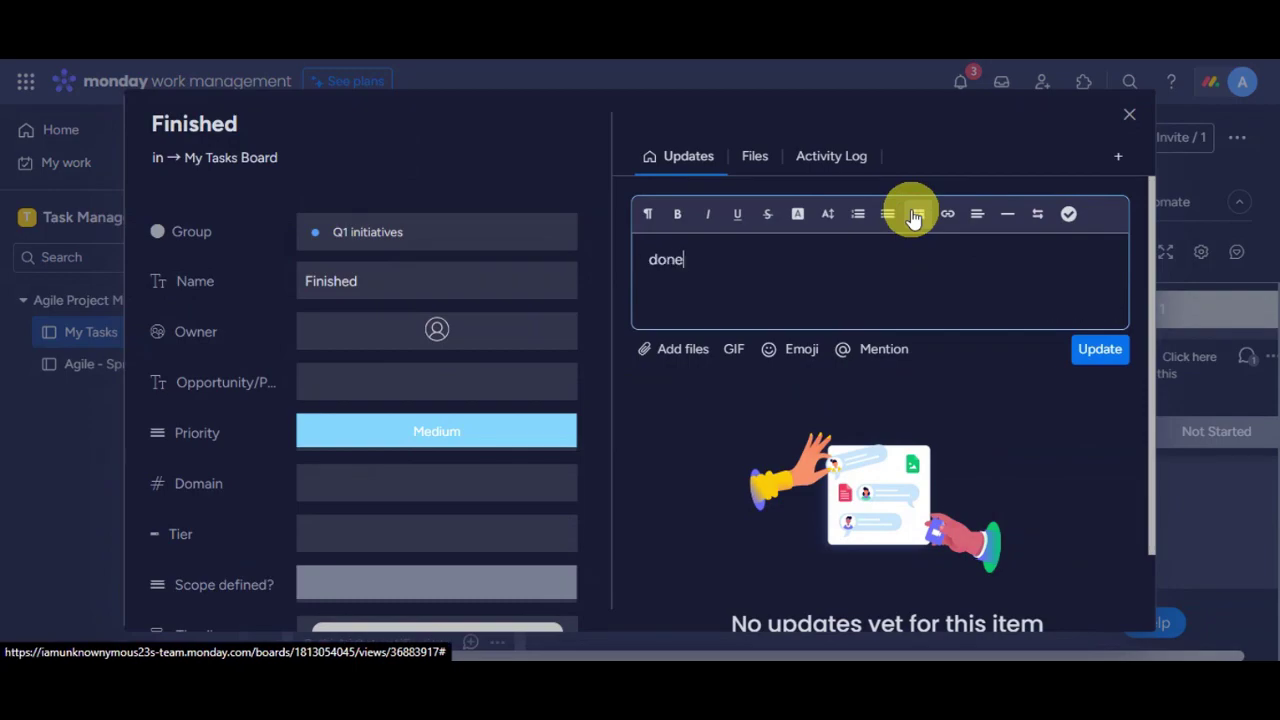
pyautogui.press('Return')
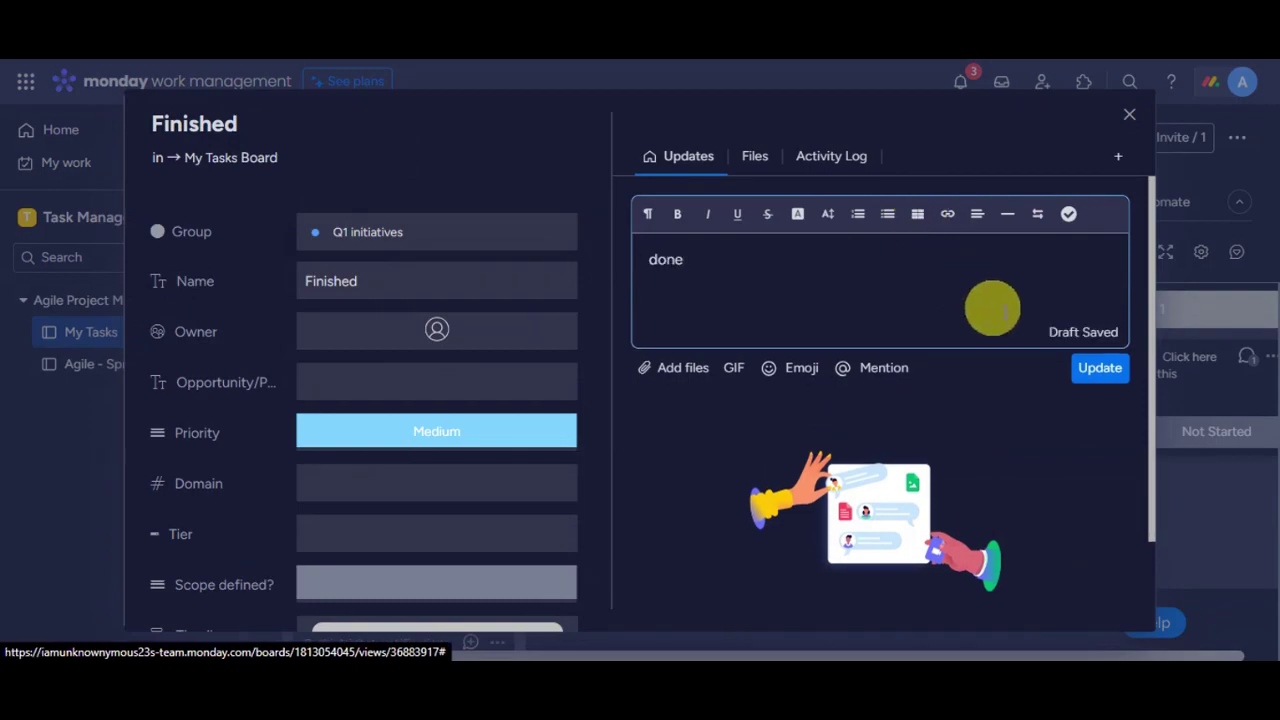
pyautogui.click(1100, 367)
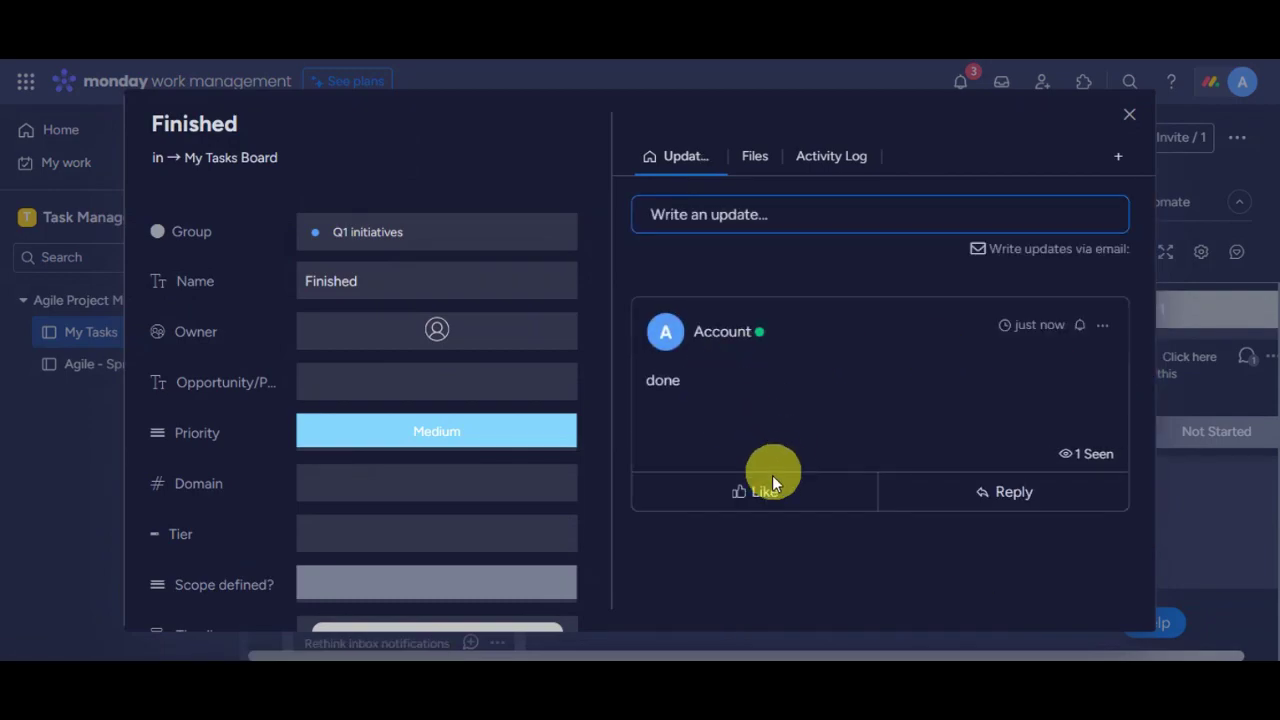
# - React to the 'done' update with a clap and reply 'good'
pyautogui.moveTo(766, 491)
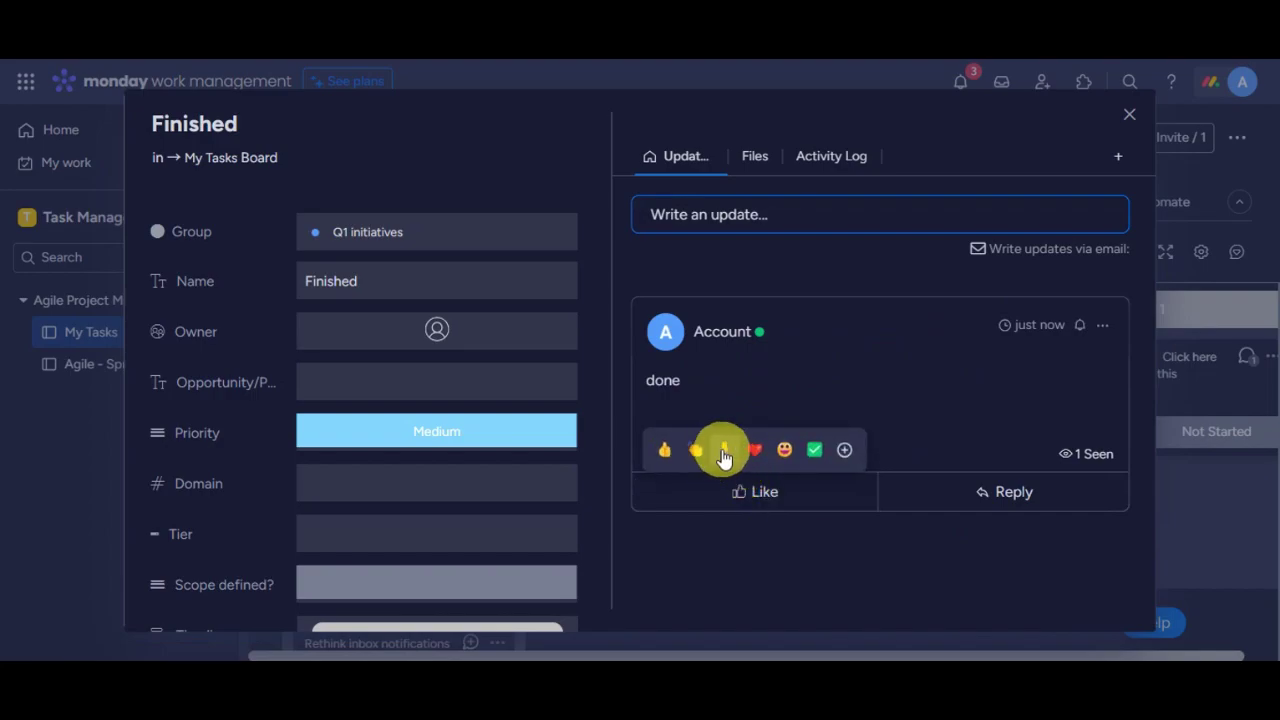
pyautogui.click(697, 452)
pyautogui.click(955, 510)
pyautogui.click(958, 512)
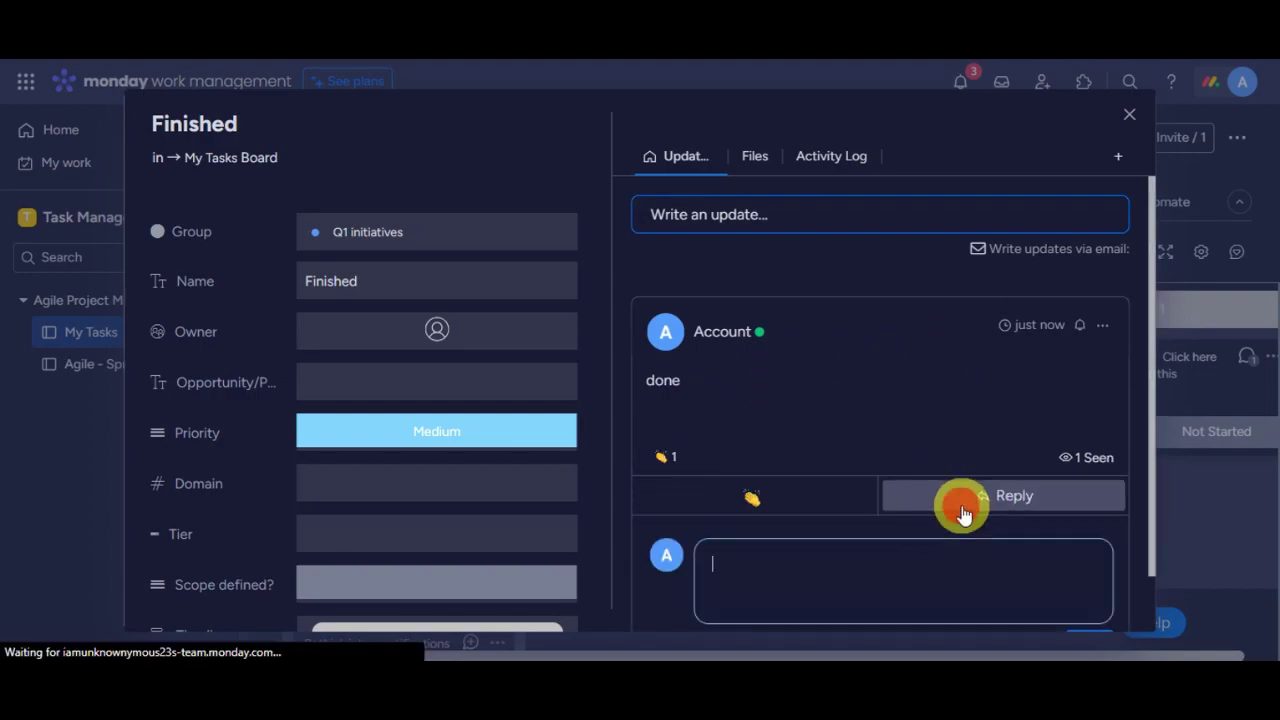
pyautogui.write('good')
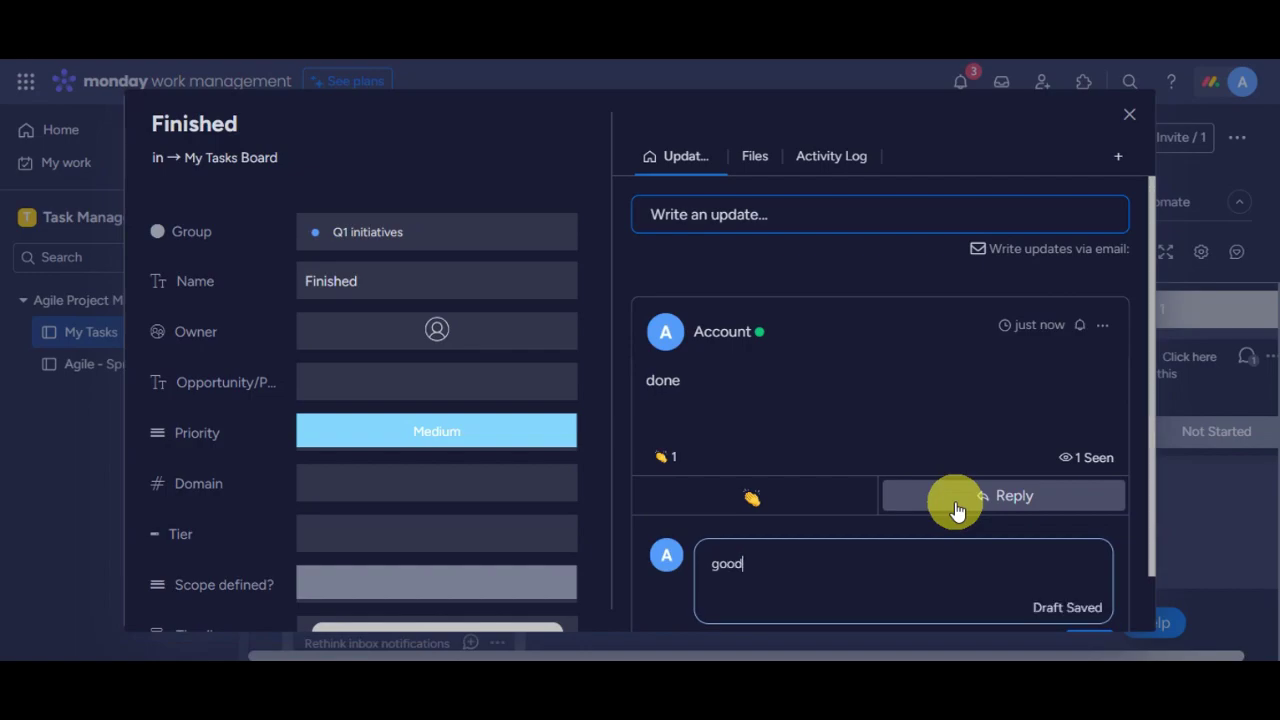
pyautogui.click(1089, 580)
pyautogui.moveTo(843, 500)
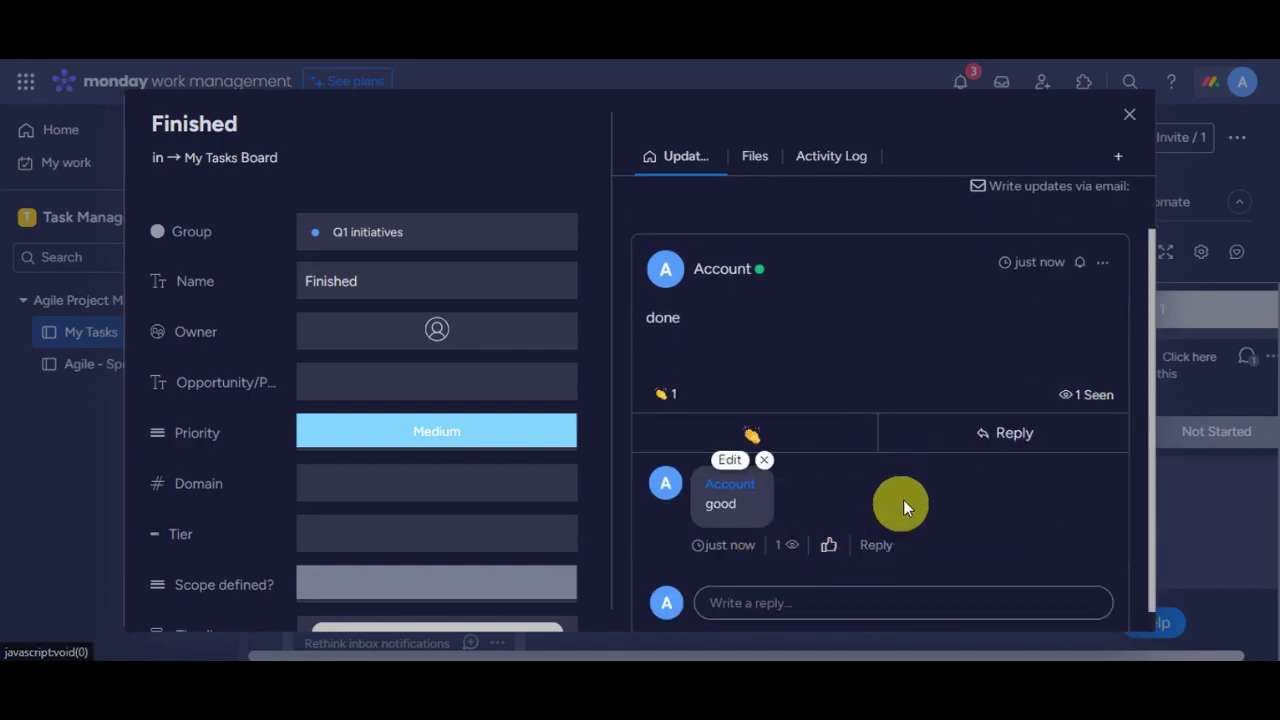
pyautogui.scroll(1, 905, 503)
pyautogui.press('Escape')
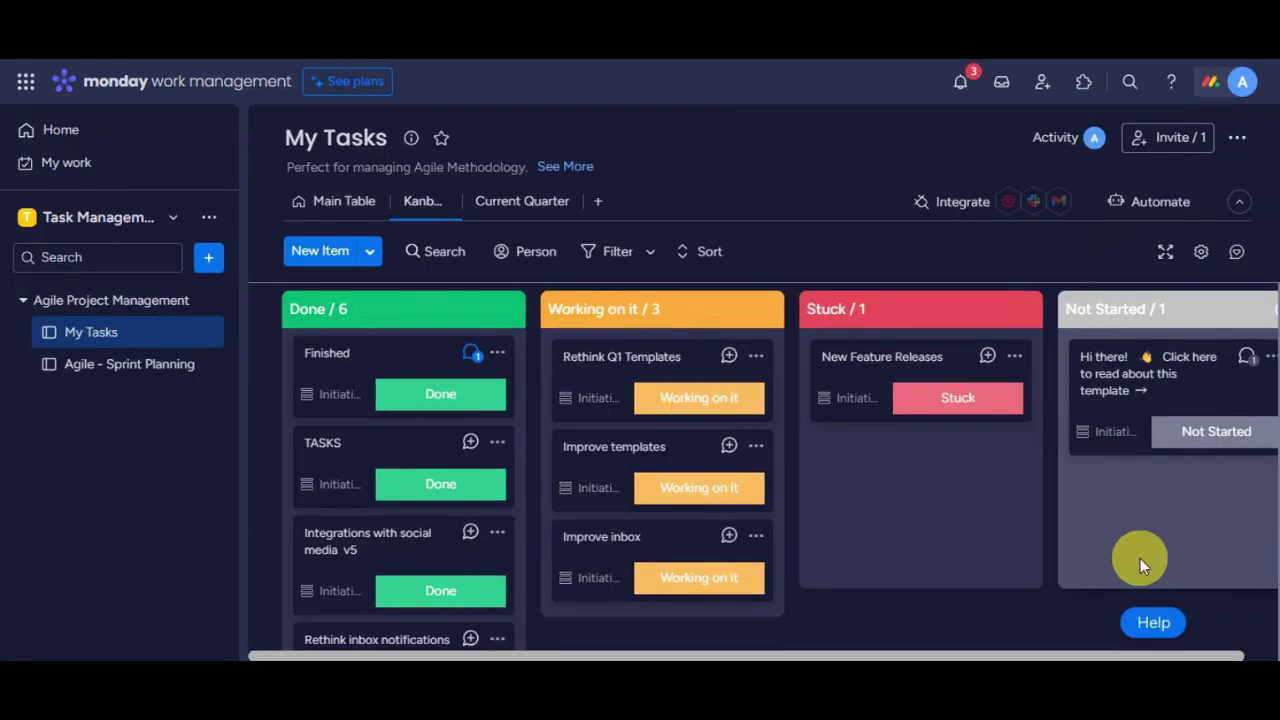